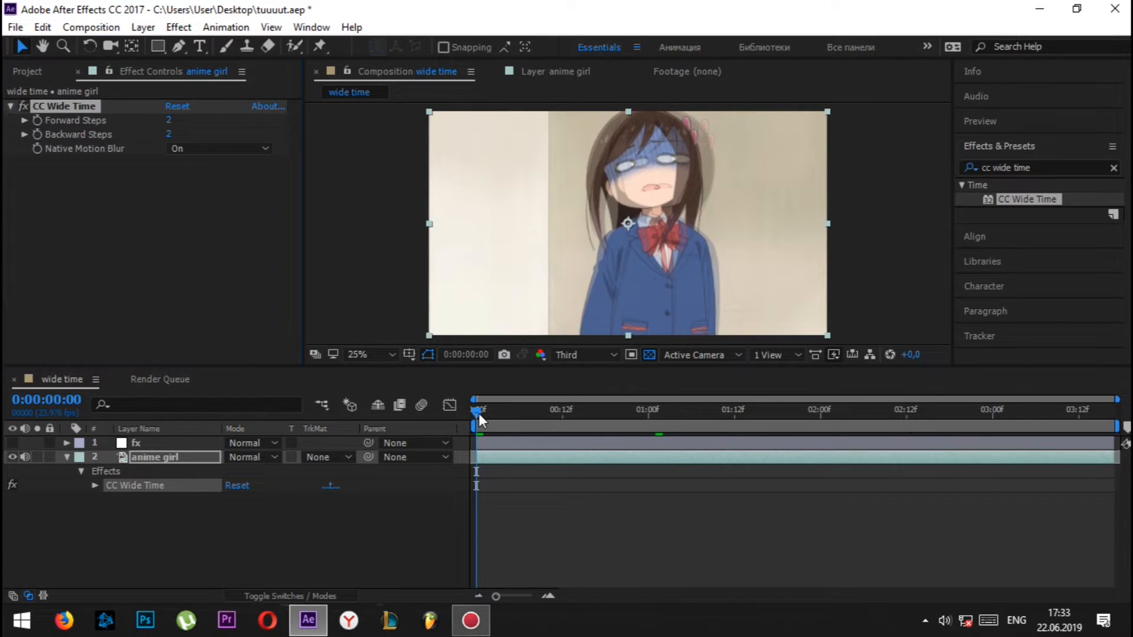
Step: At 0:00:01:01, start keyframing CC Wide Time's Forward Steps and Backward Steps and reveal the anime girl layer's keyframes
left_click_drag(479, 413, 660, 421)
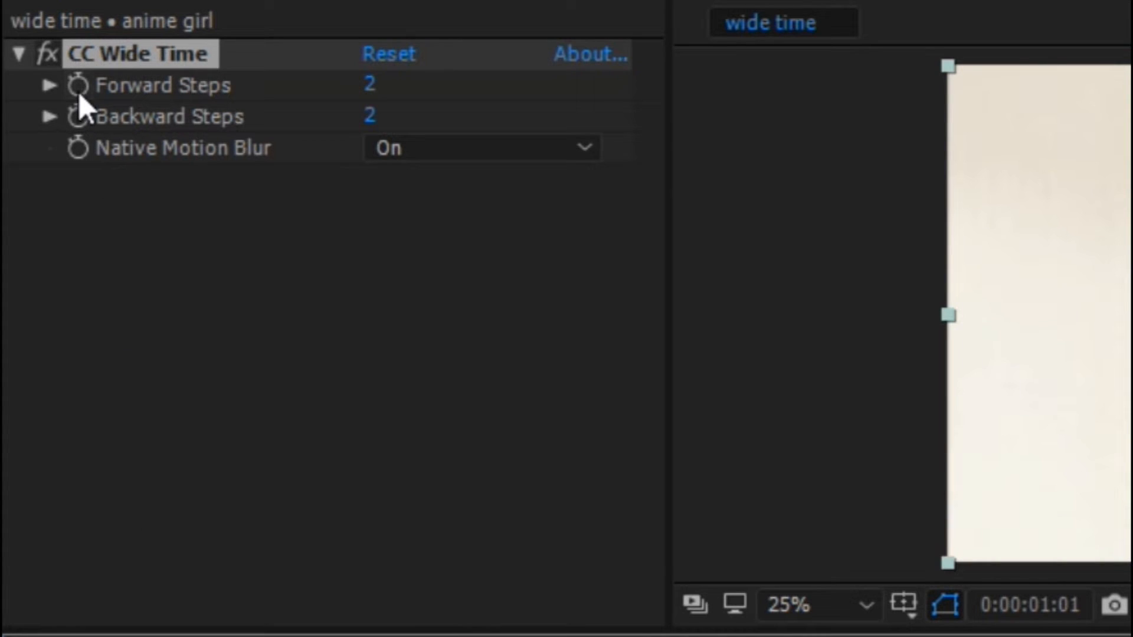
left_click(79, 88)
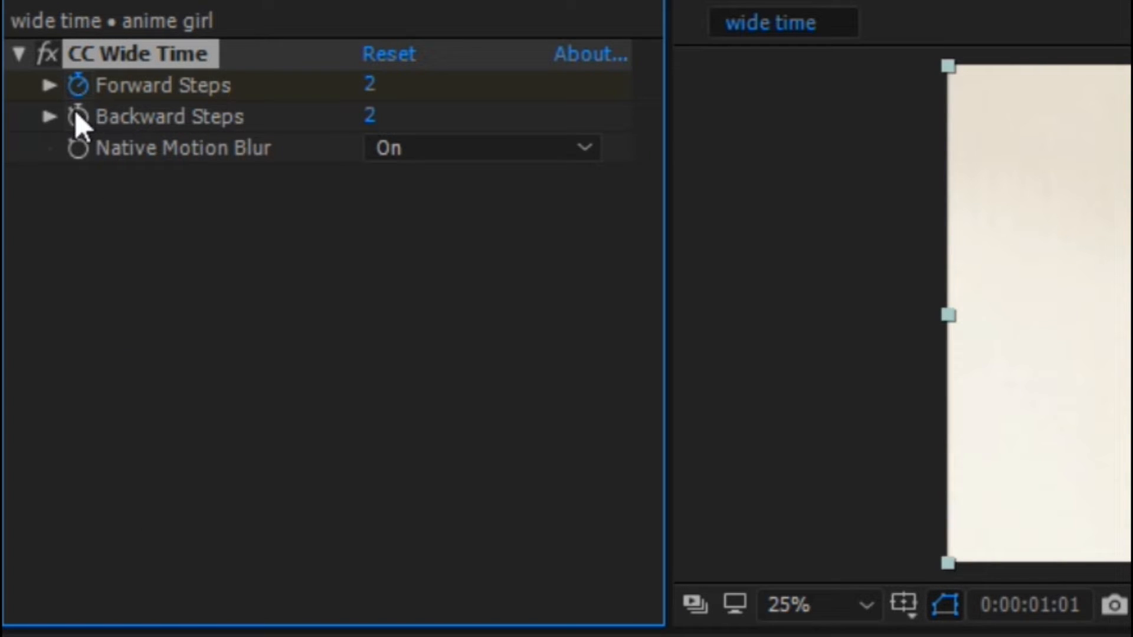
left_click(76, 112)
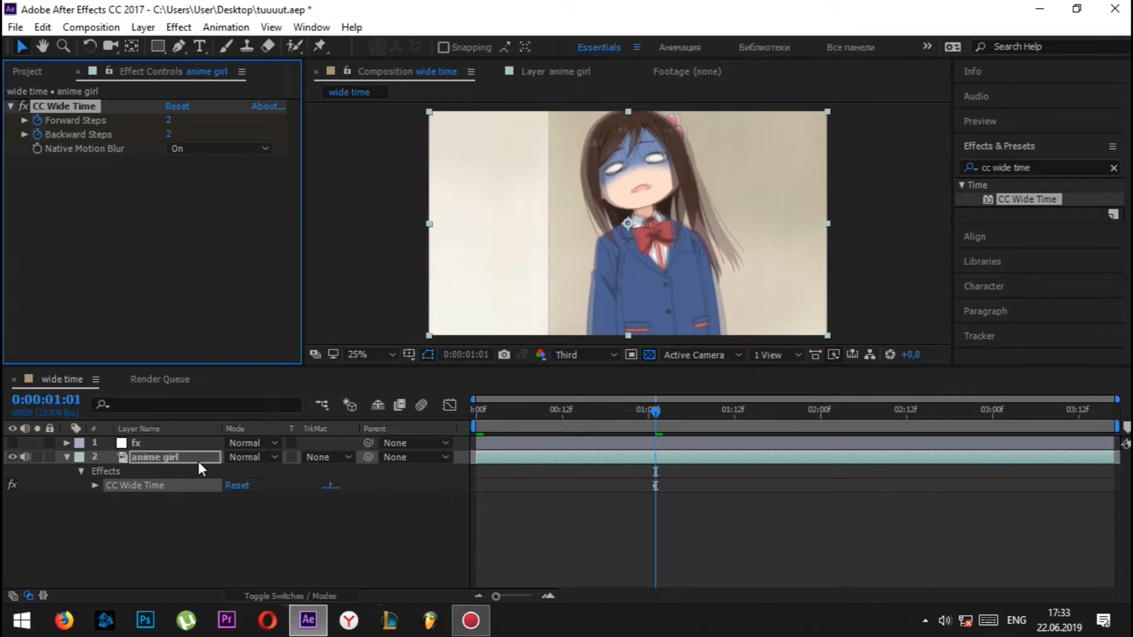
left_click(199, 461)
key("u")
Step: At 0:00:01:10, set CC Wide Time's Forward Steps and Backward Steps to 3
left_click_drag(657, 413, 723, 415)
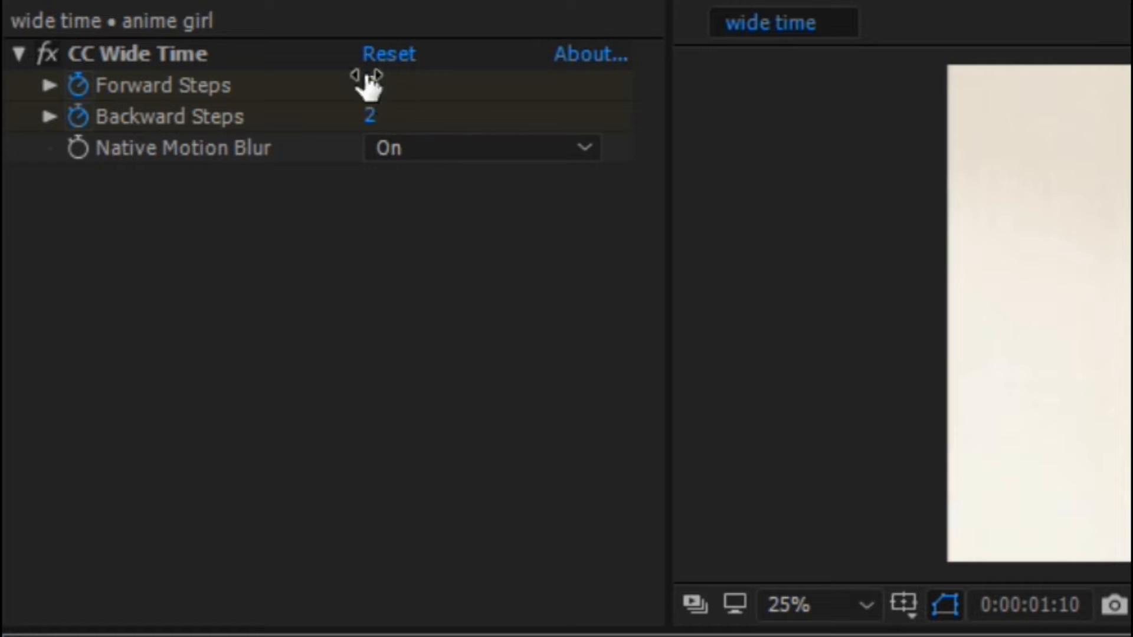
left_click(369, 86)
type("3")
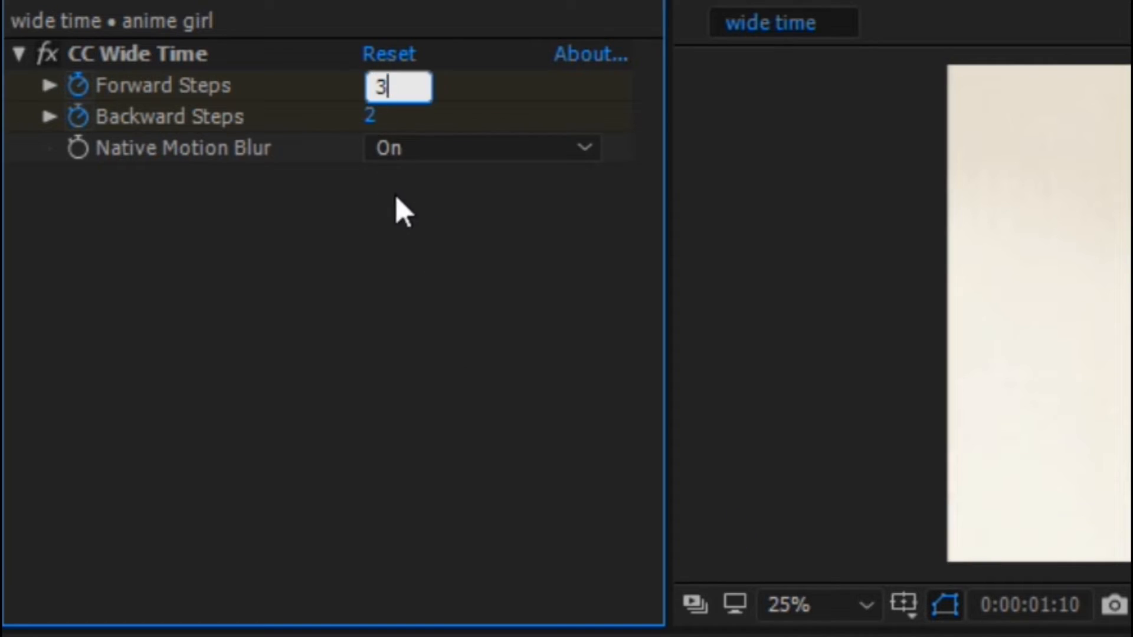
key("Tab")
left_click(396, 365)
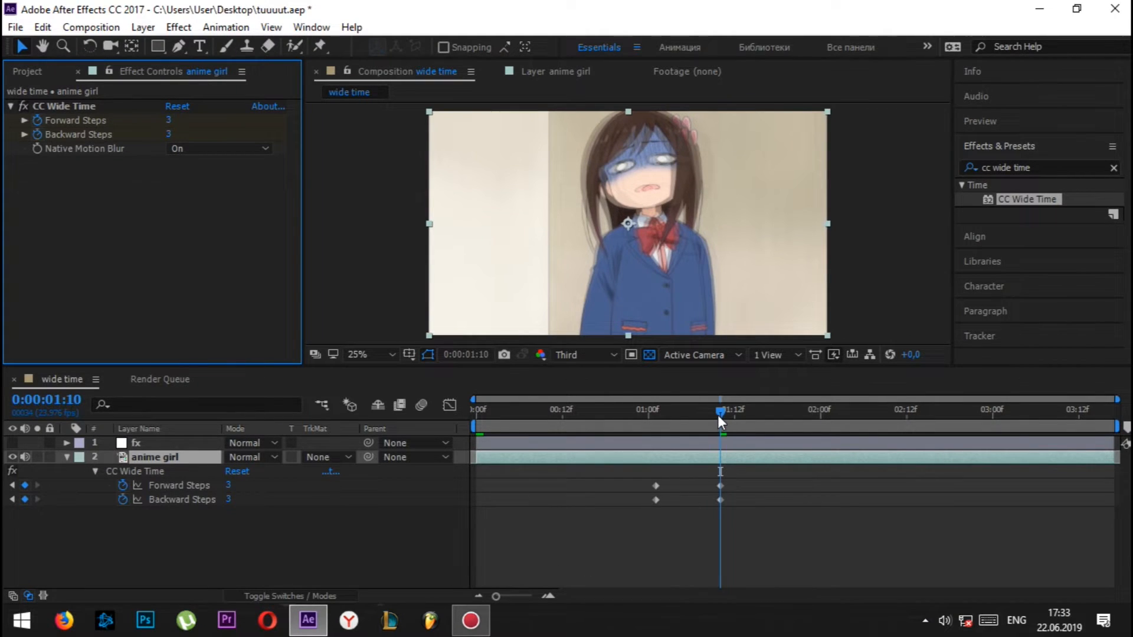
Step: At 0:00:01:23, add hold-value keyframes for Forward Steps and Backward Steps without changing their values
left_click_drag(721, 415, 812, 415)
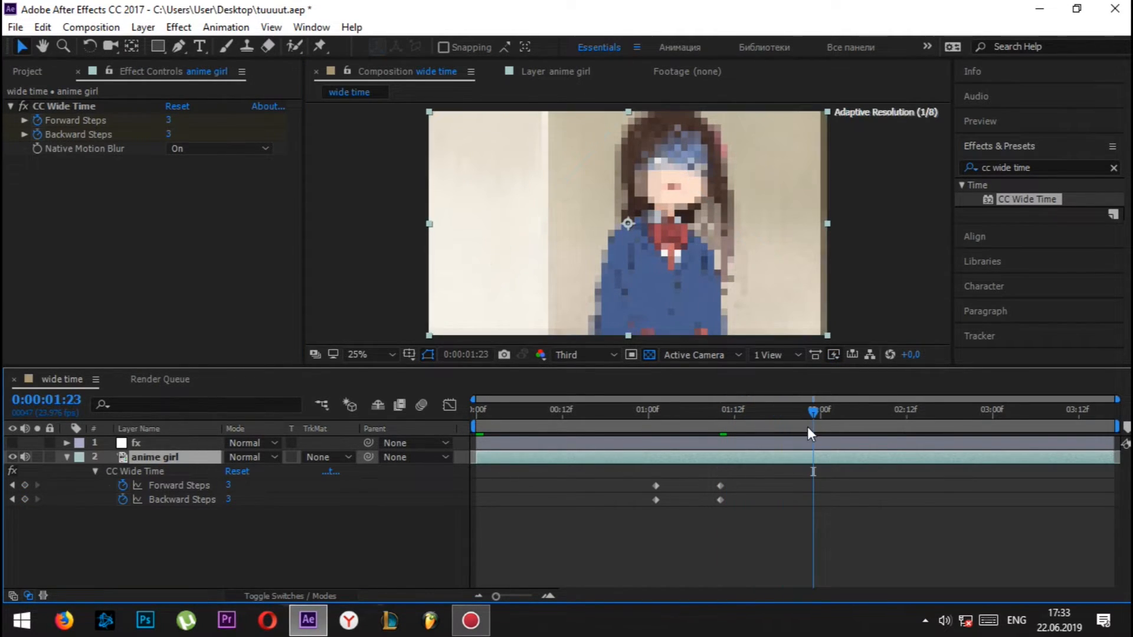
left_click(26, 485)
left_click(24, 499)
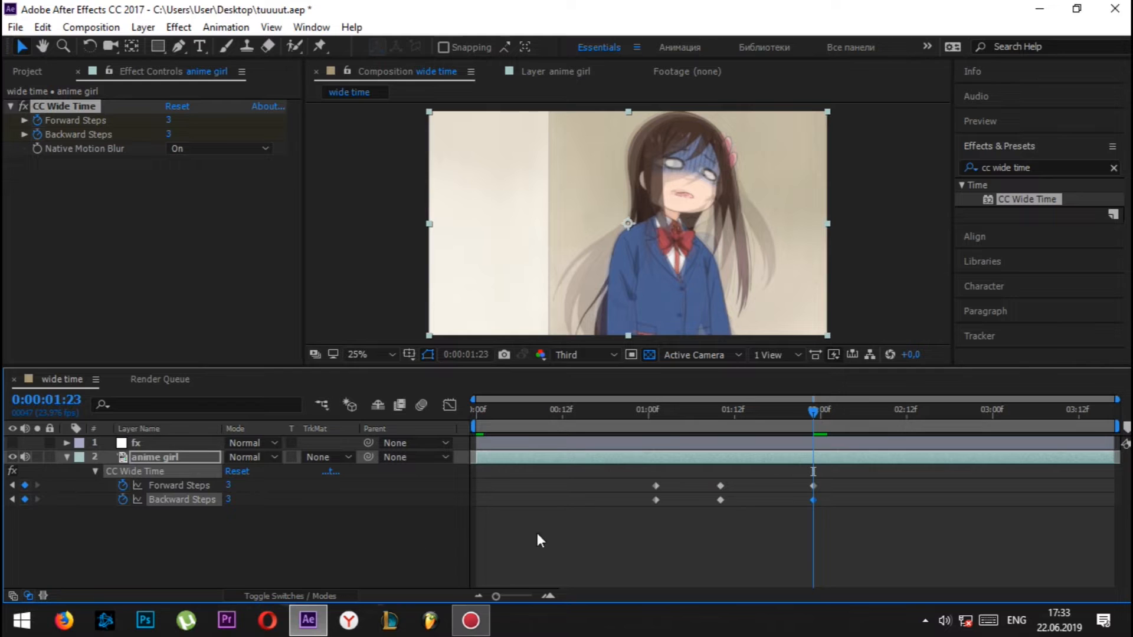
Step: At 0:00:02:06, set CC Wide Time's Forward Steps and Backward Steps to 0
left_click_drag(815, 411, 850, 416)
left_click(862, 419)
left_click(232, 484)
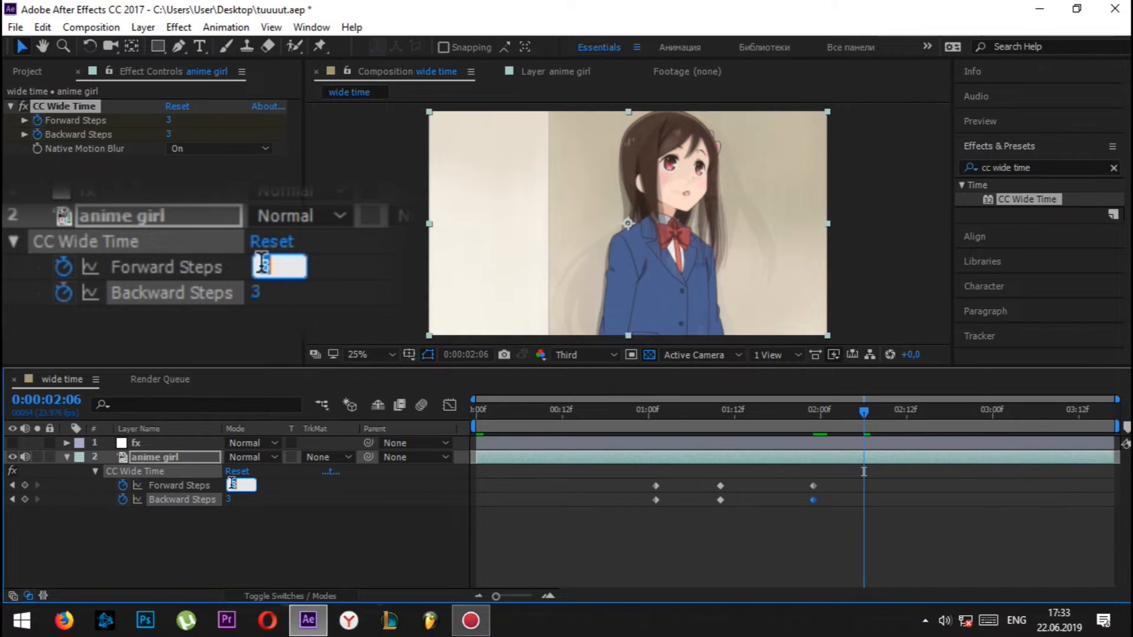
type("0")
left_click(233, 498)
type("0")
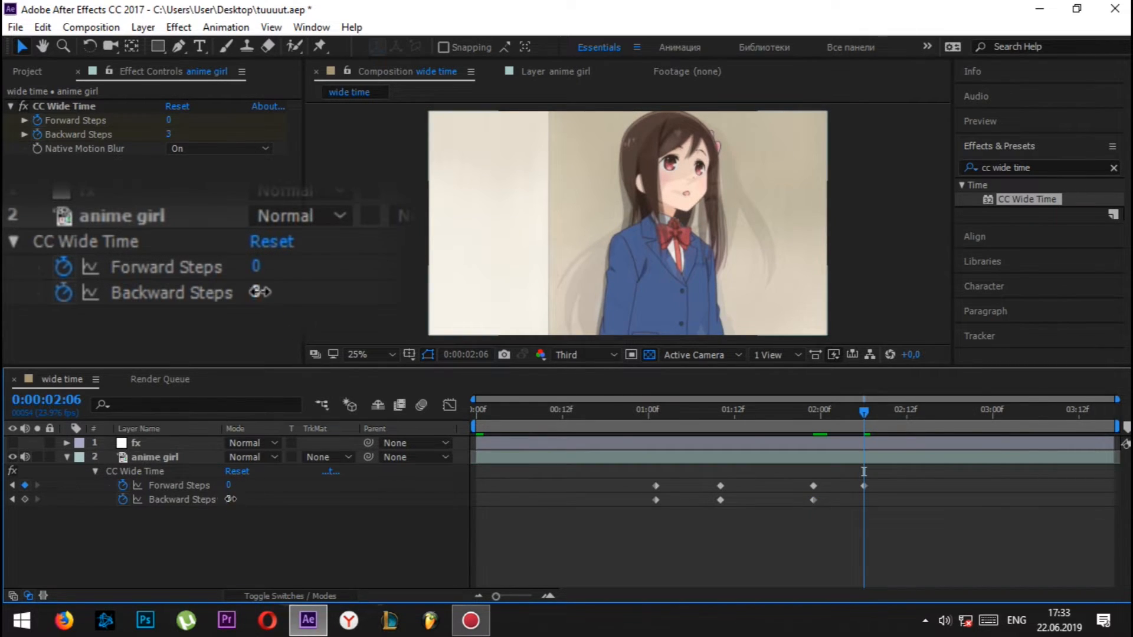
key("Return")
Step: Apply Easy Ease to all Forward Steps and Backward Steps keyframes on the anime girl layer
key("F9")
left_click_drag(897, 477, 624, 529)
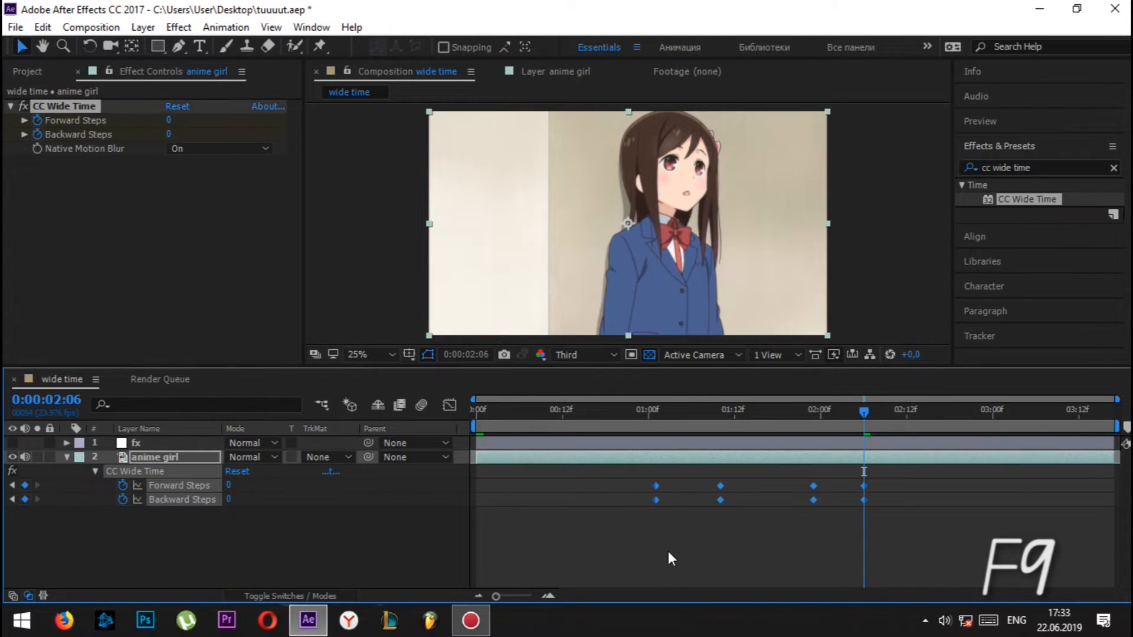
left_click(667, 551)
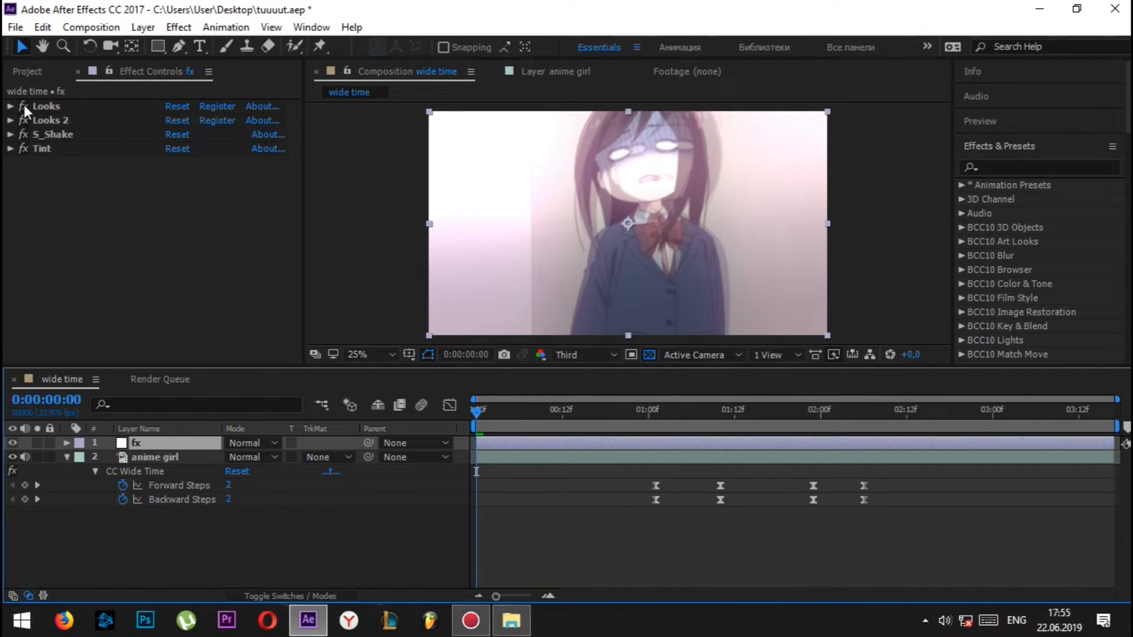
Step: Disable the fx layer's existing effects and add BCC Lens Blur OBS to it, placed first in the effect stack
left_click_drag(23, 104, 20, 147)
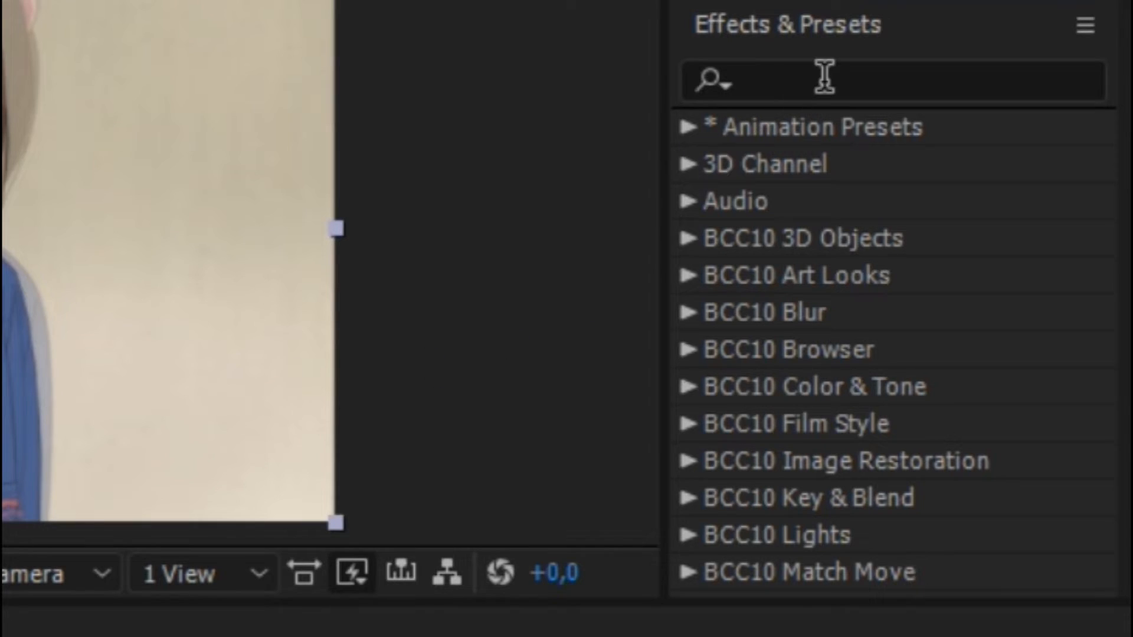
left_click(1013, 166)
type("BCC Le")
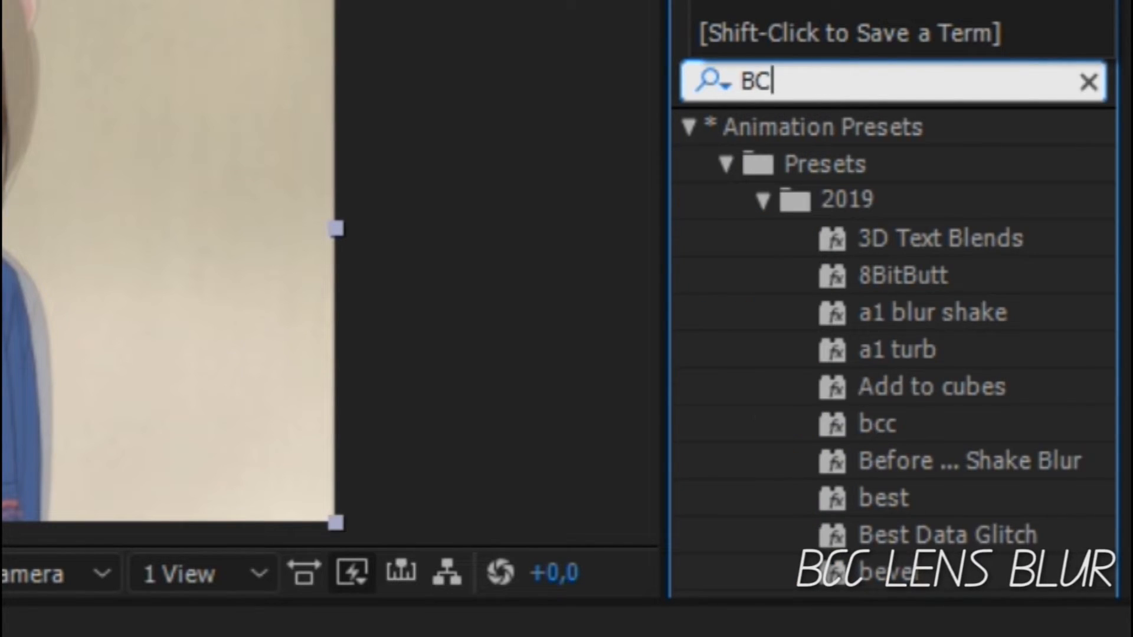
type("ns Blur")
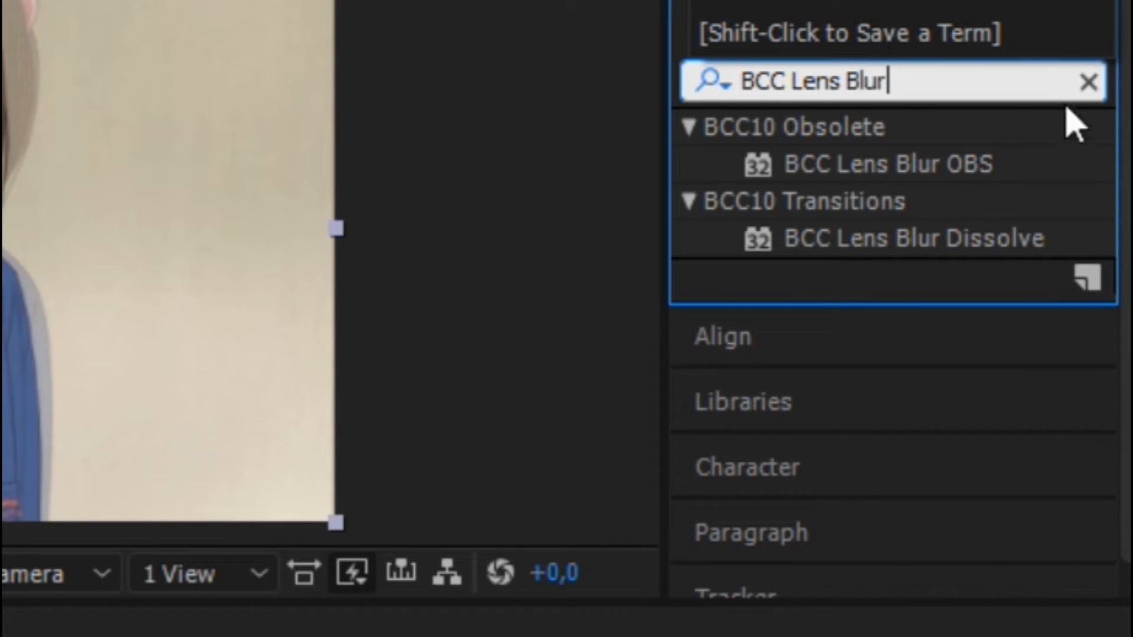
left_click_drag(962, 165, 170, 445)
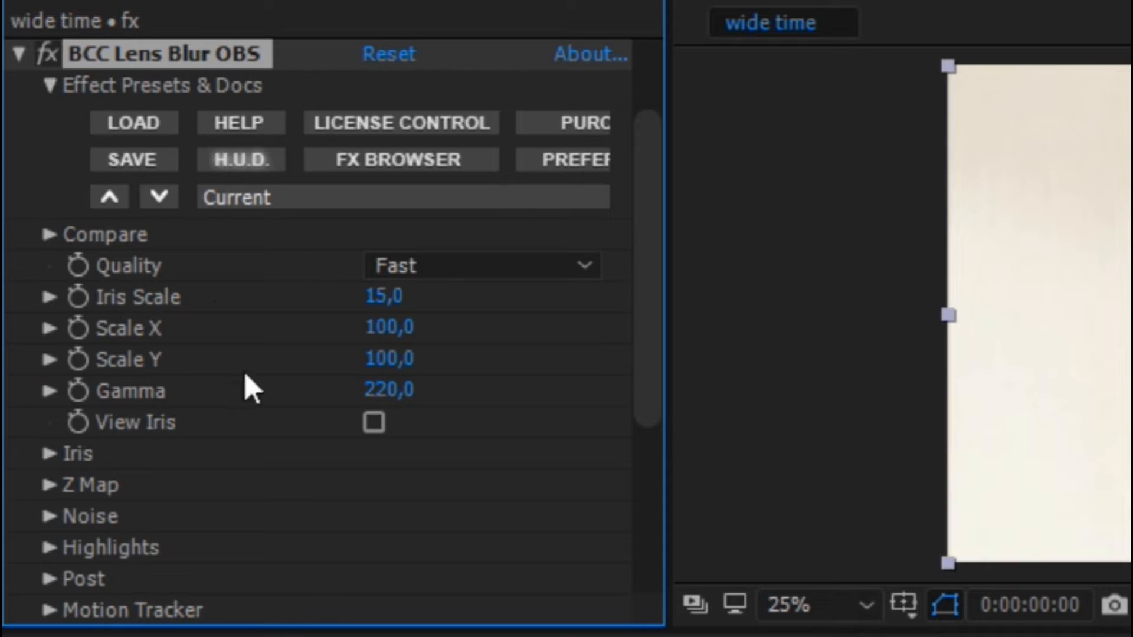
scroll(84, 187, "up", 3)
left_click_drag(149, 148, 182, 48)
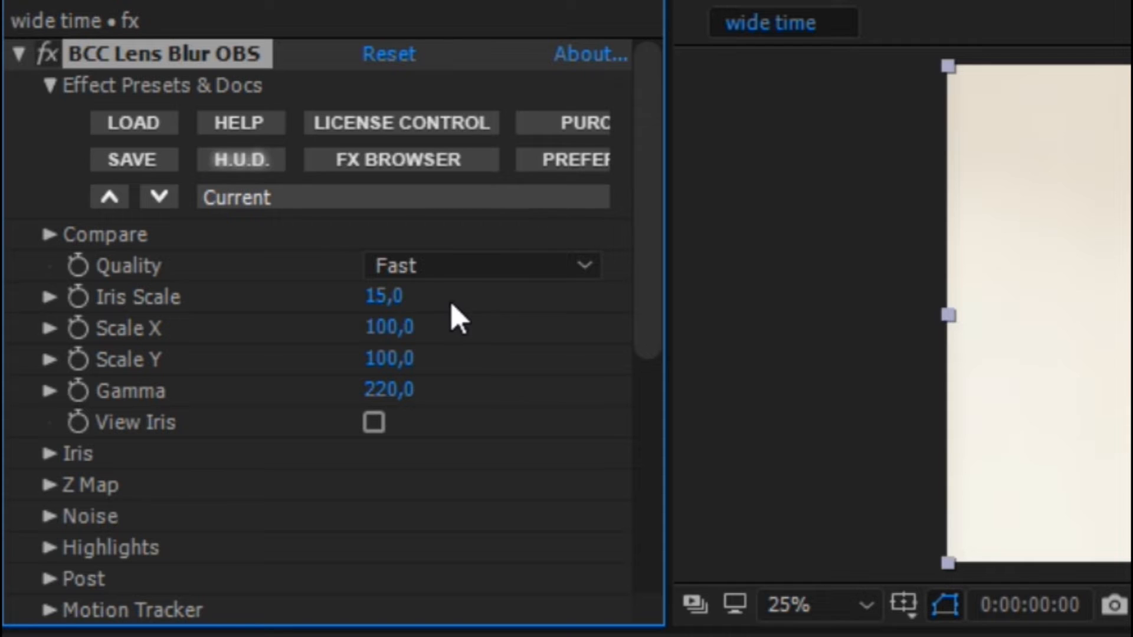
Step: Set BCC Lens Blur OBS's Iris Scale to 0 and start keyframing it at 0:00:00:08
left_click_drag(344, 306, 233, 293)
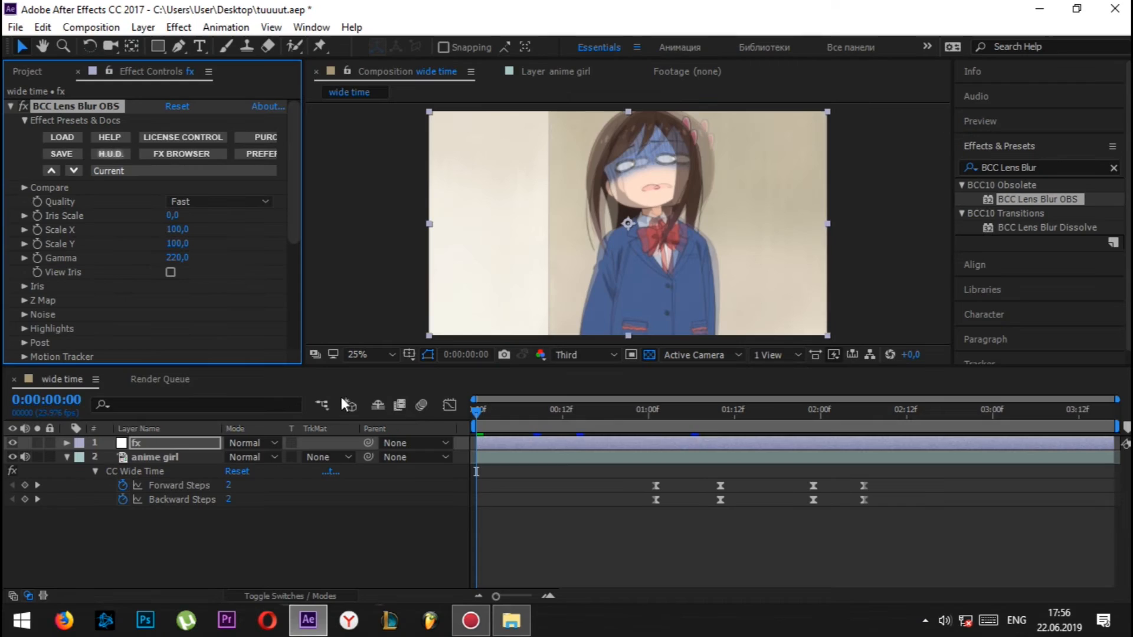
left_click_drag(494, 415, 533, 406)
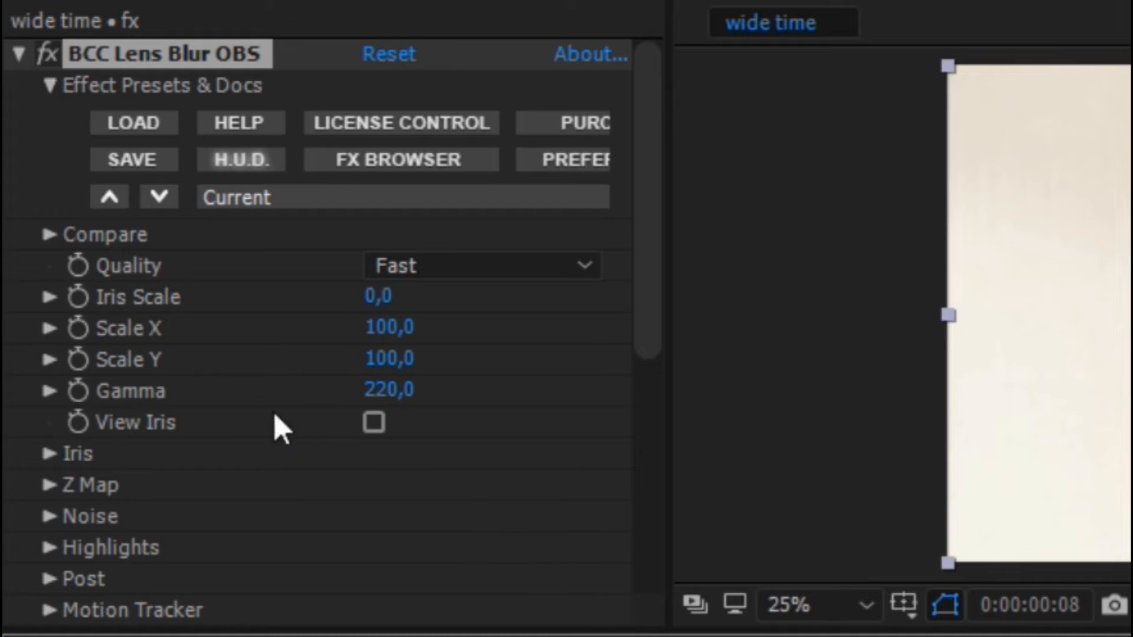
left_click(77, 295)
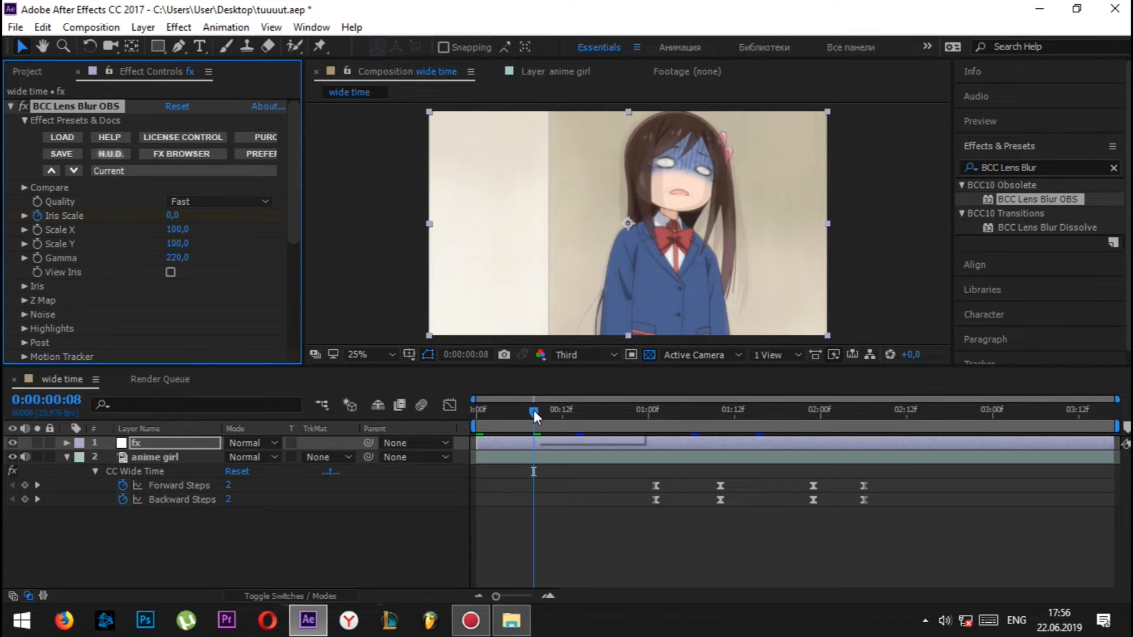
Step: Keyframe the lens blur's Iris Scale at 0.2 at 0:00:00:14 and at 0 at 0:00:01:06
left_click_drag(534, 409, 574, 408)
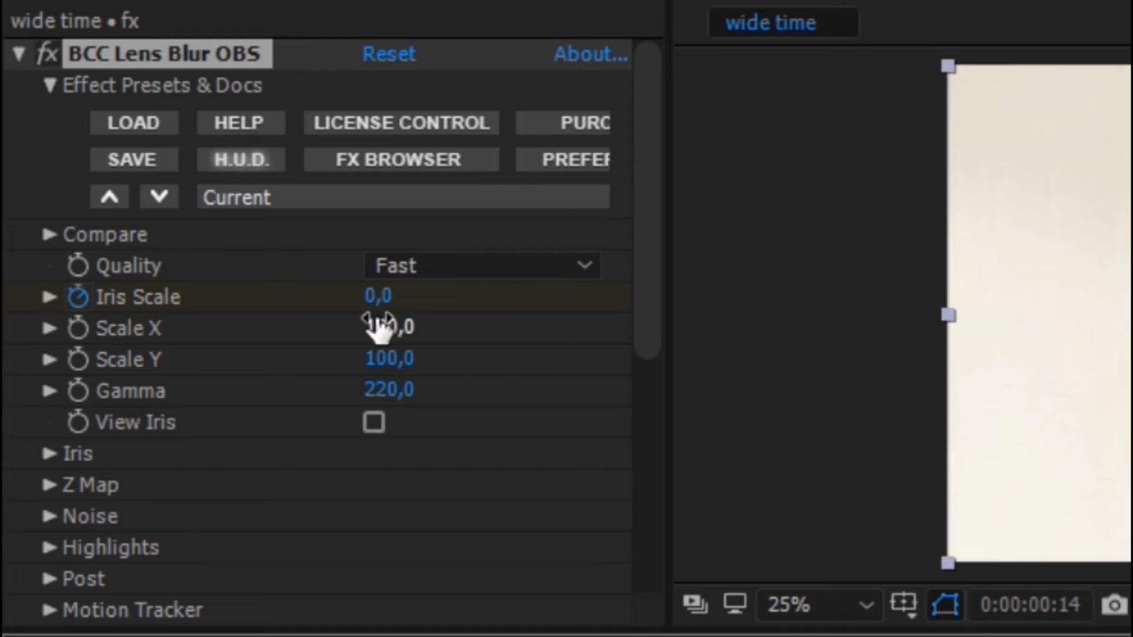
left_click(377, 296)
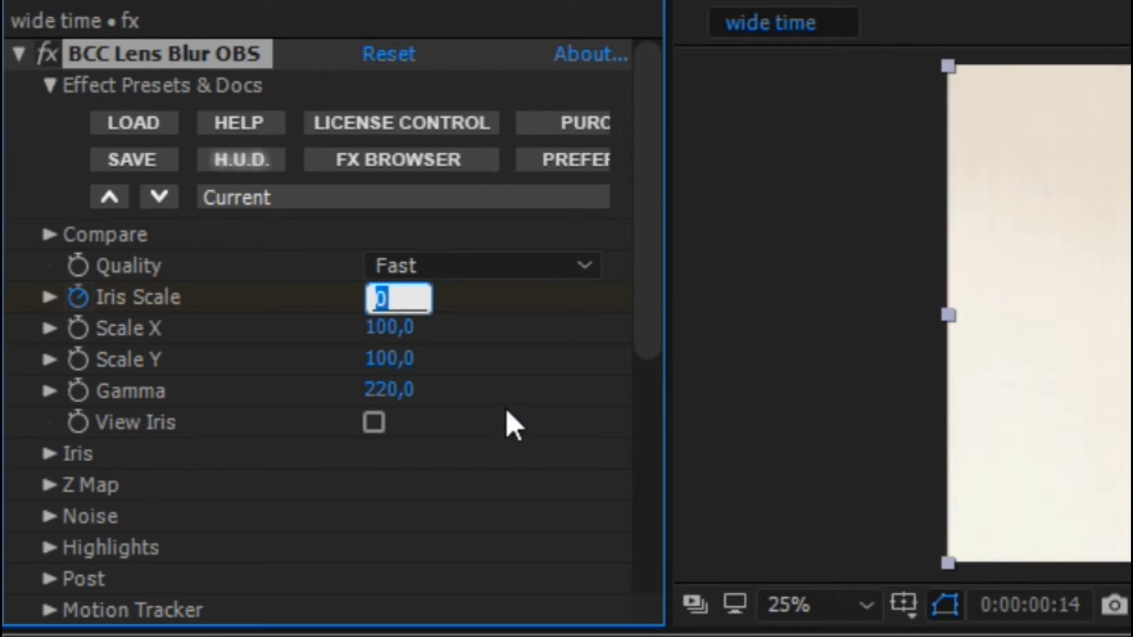
type("0.2")
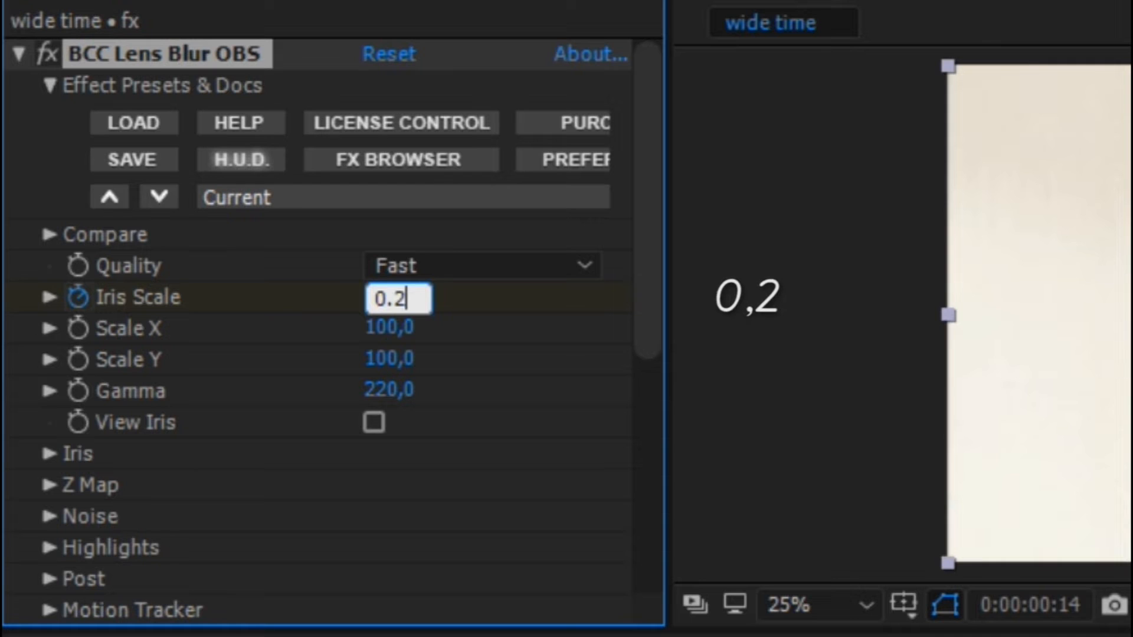
key("Return")
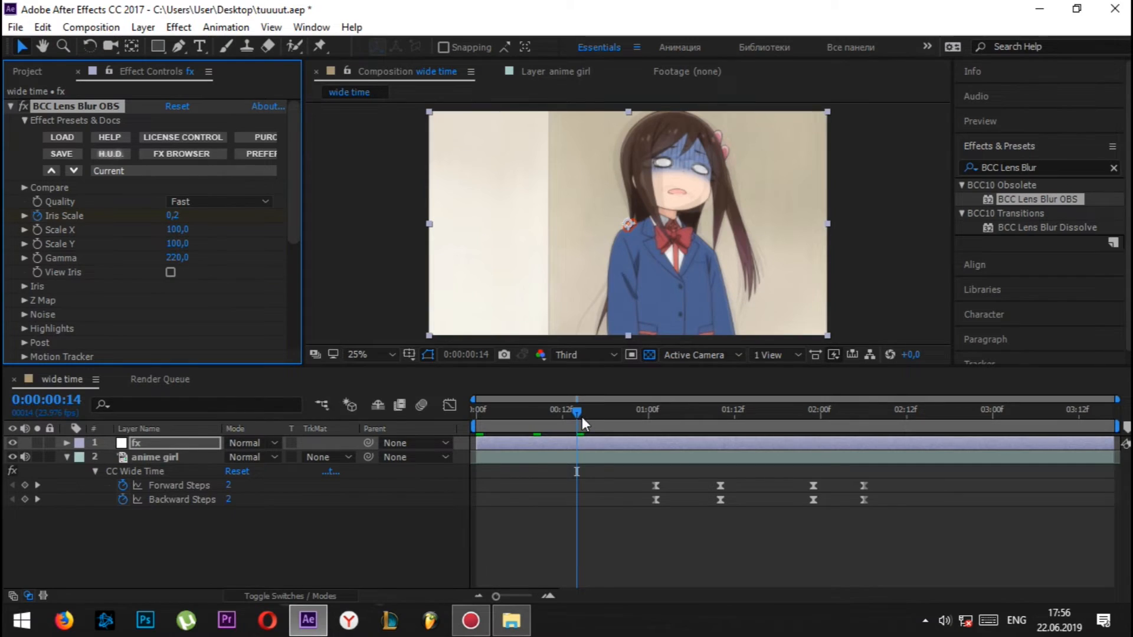
left_click_drag(576, 415, 691, 423)
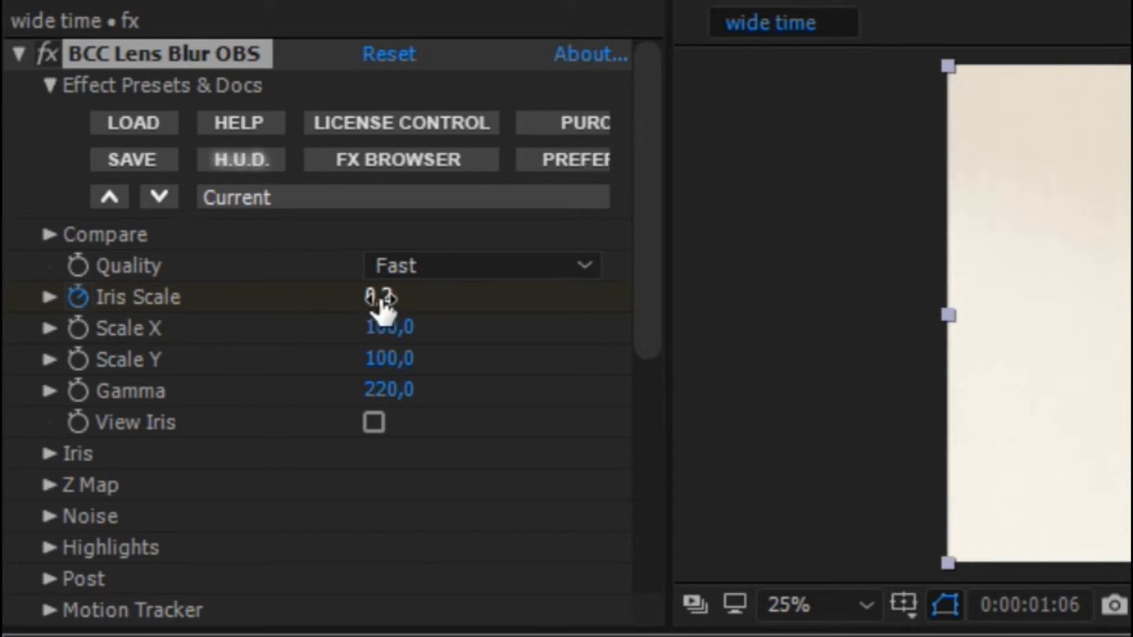
left_click_drag(380, 304, 352, 303)
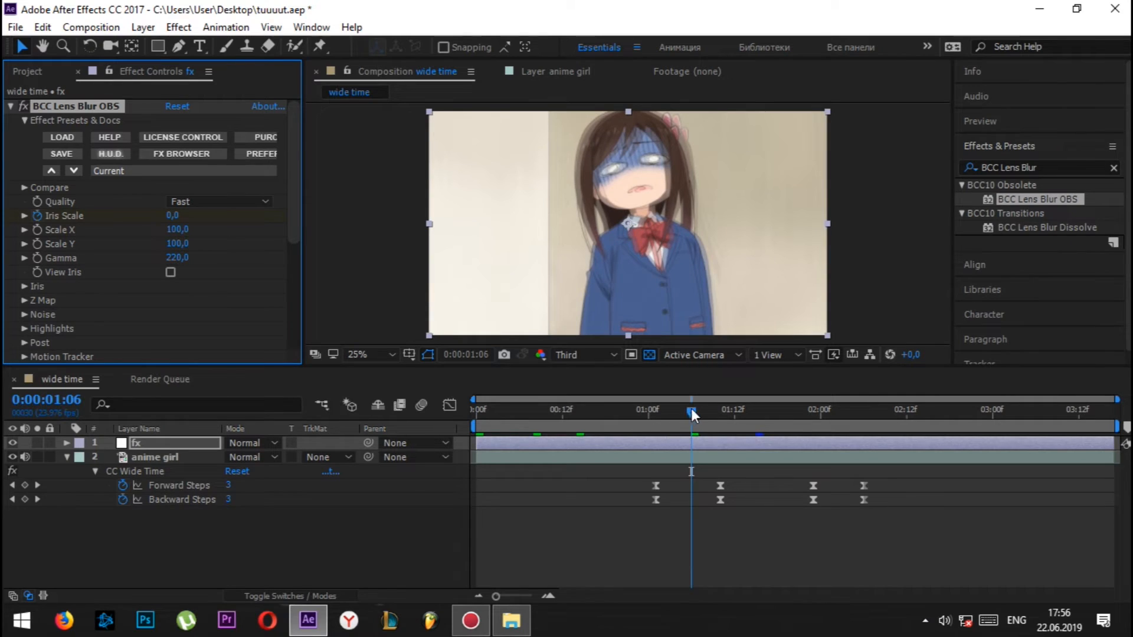
Step: Keyframe the lens blur's Iris Scale at 0.1 at 0:00:01:15 and at 0 at 0:00:01:21
left_click_drag(691, 408, 758, 401)
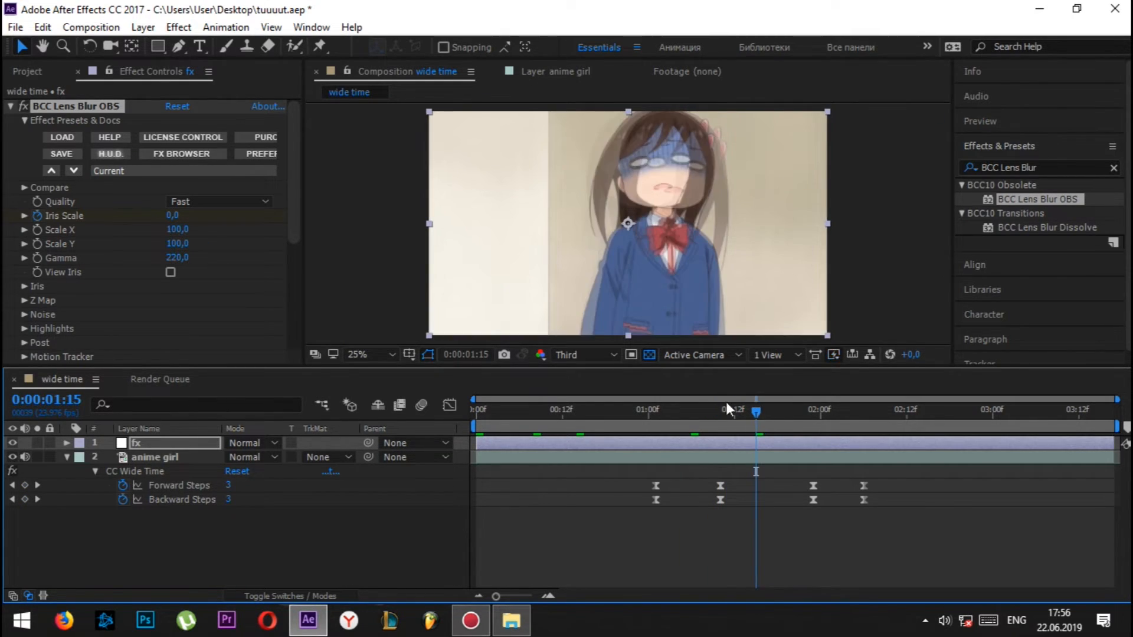
left_click(377, 293)
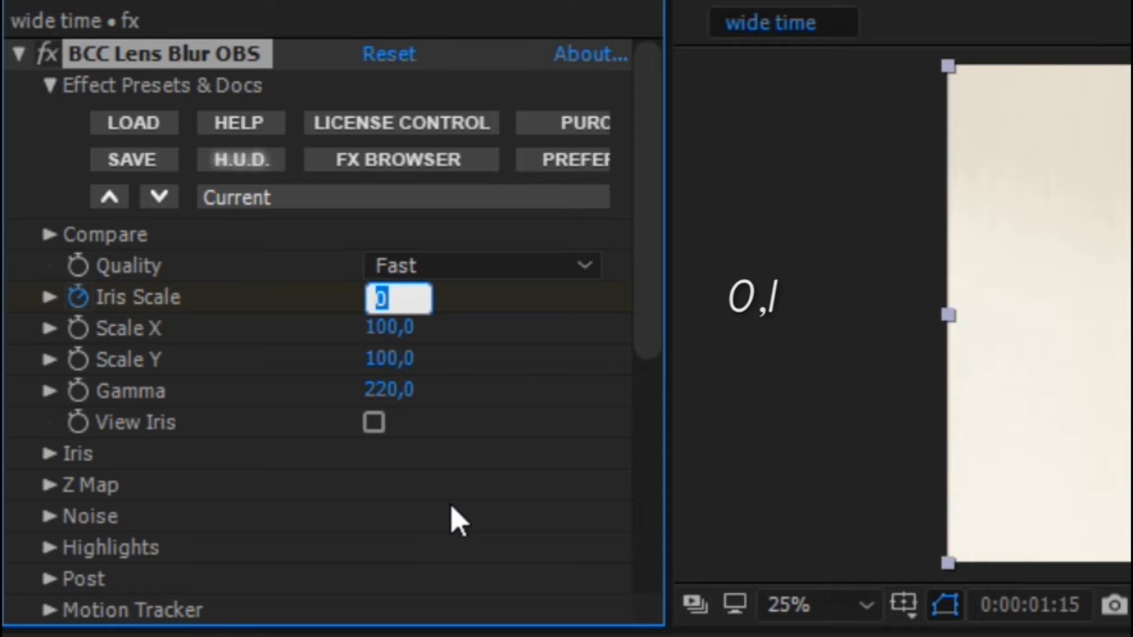
type("0.1")
key("Return")
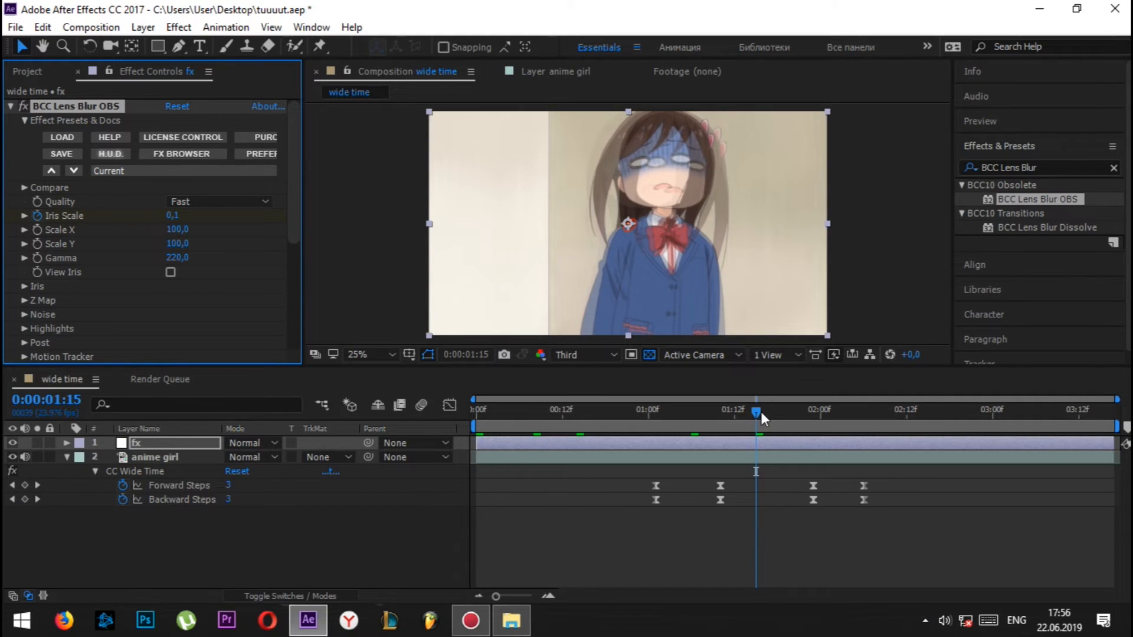
left_click_drag(759, 412, 801, 405)
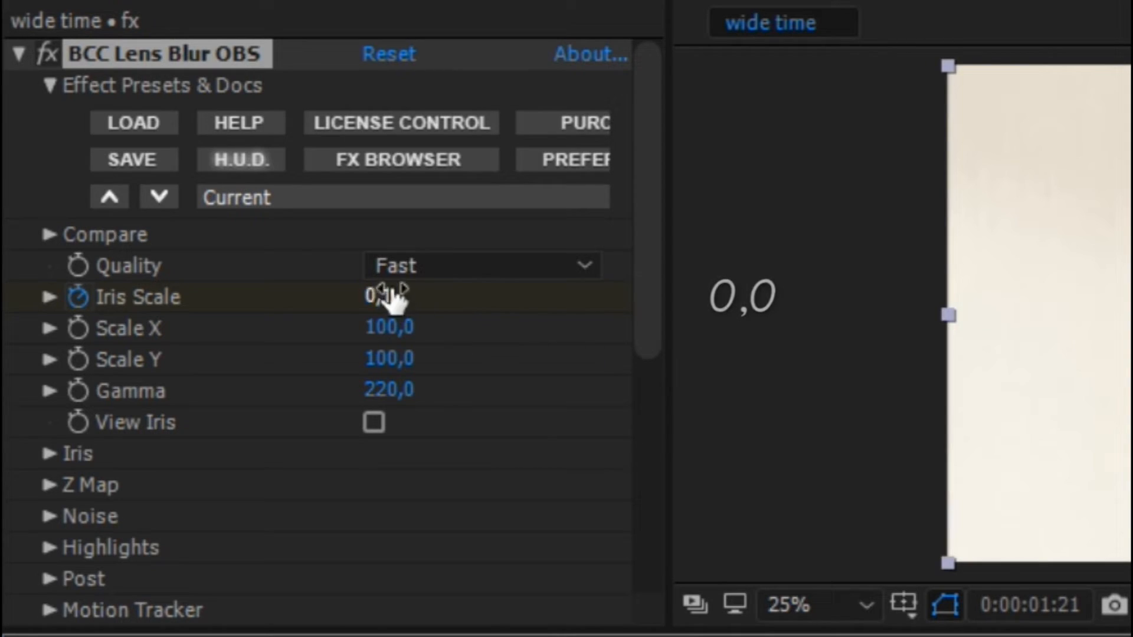
left_click_drag(392, 298, 140, 299)
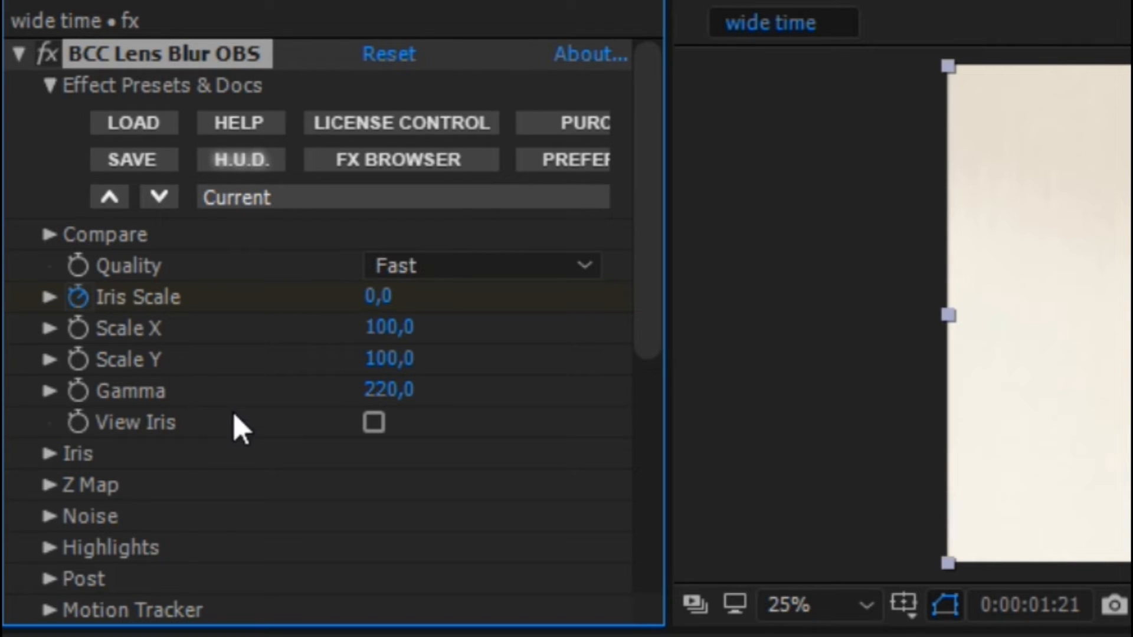
Step: Set both Scale X and Scale Y of BCC Lens Blur OBS to 10000
left_click(380, 329)
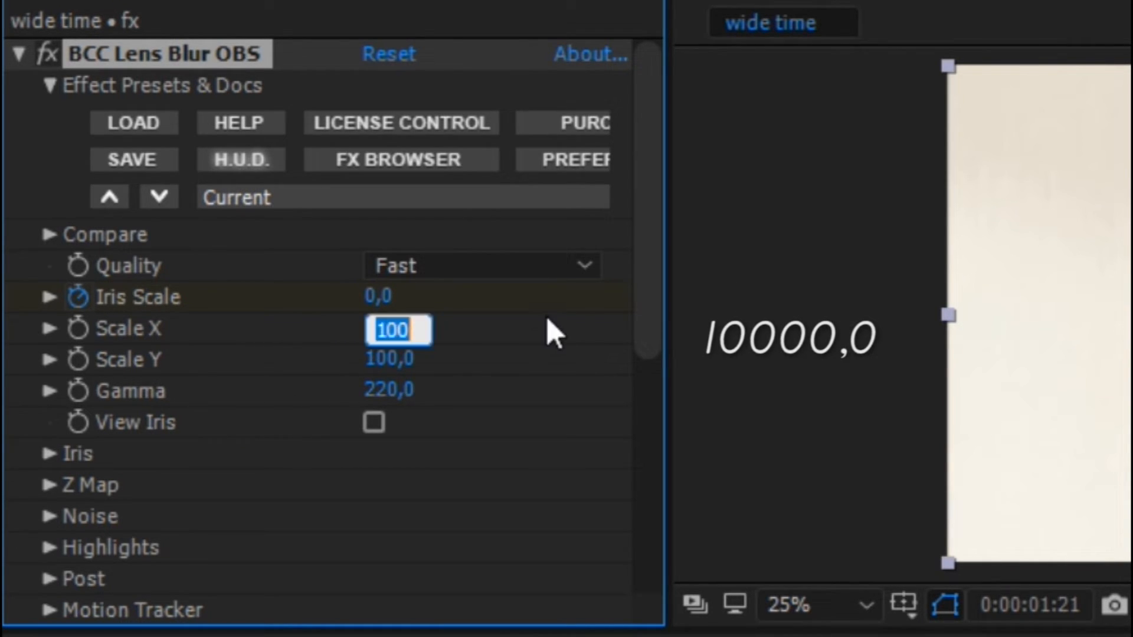
type("10000")
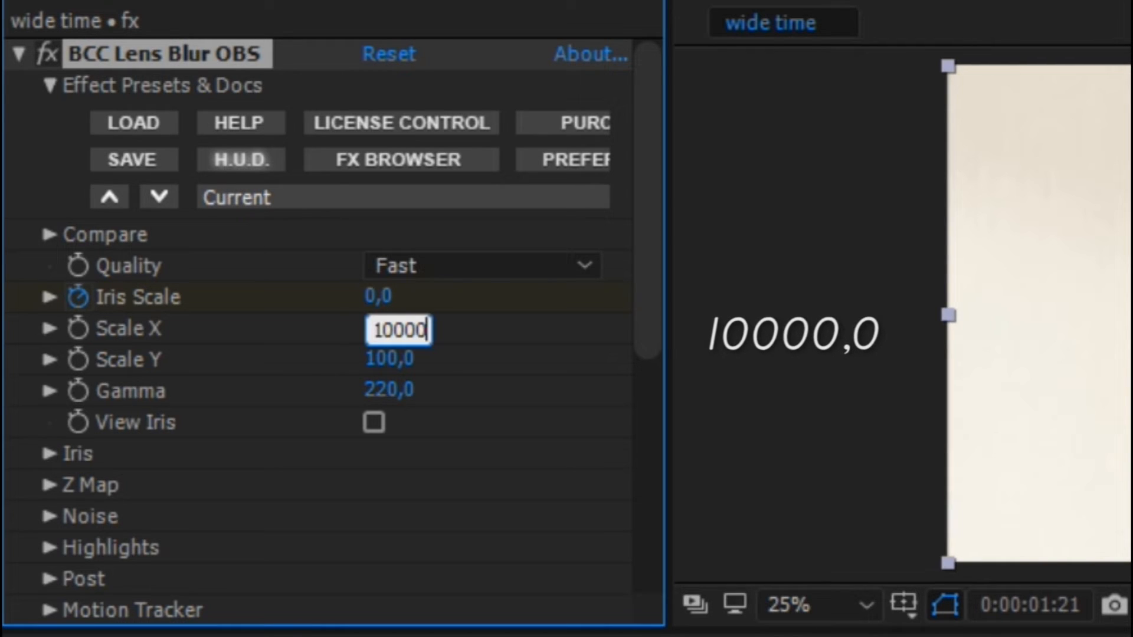
key("Return")
left_click(401, 358)
type("10")
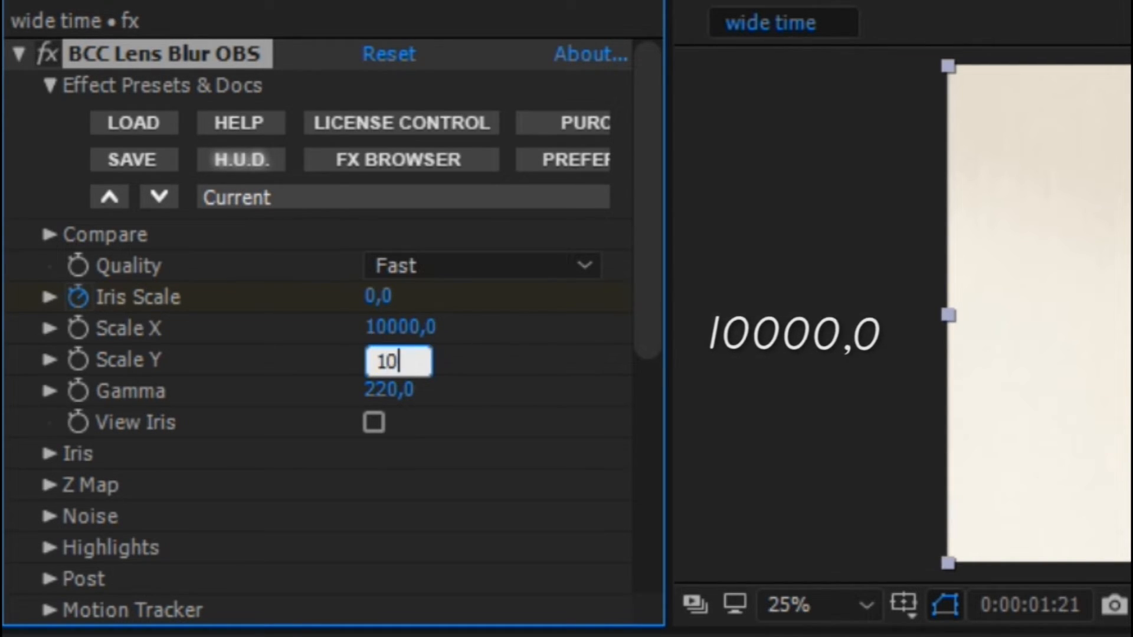
type("000")
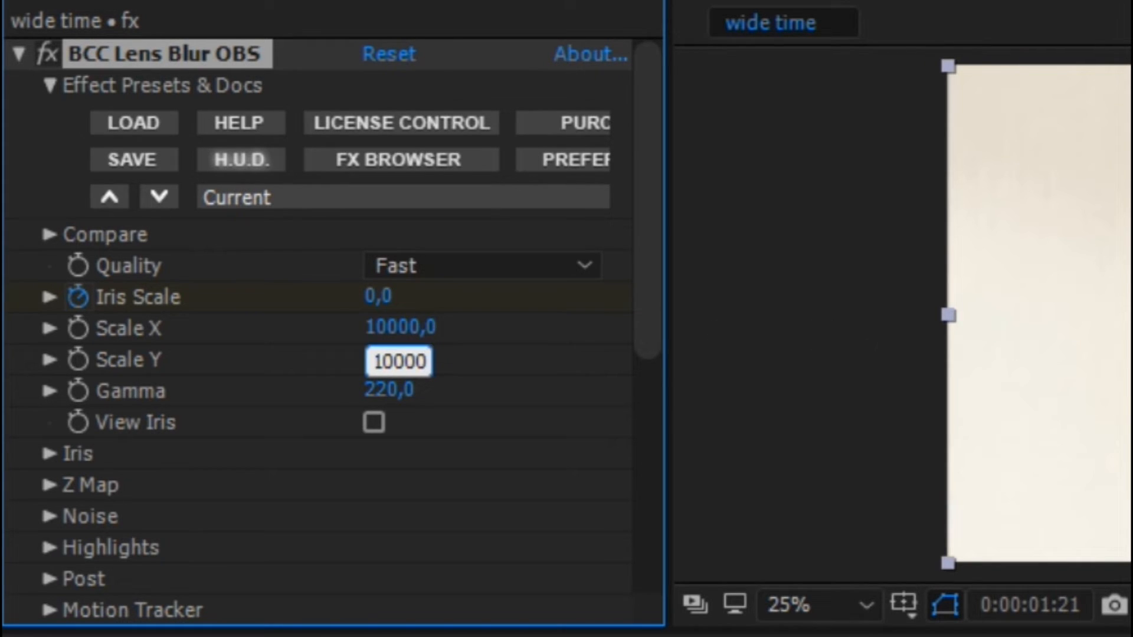
key("Return")
left_click(613, 411)
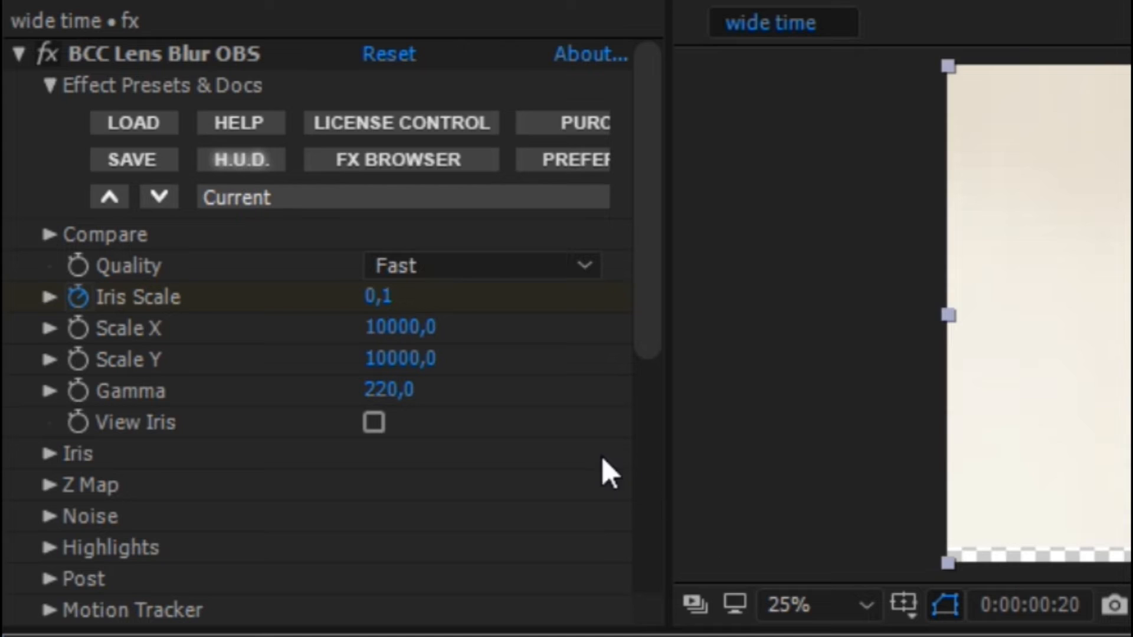
Step: Set the lens blur's Gamma to 800
left_click(410, 390)
type("800")
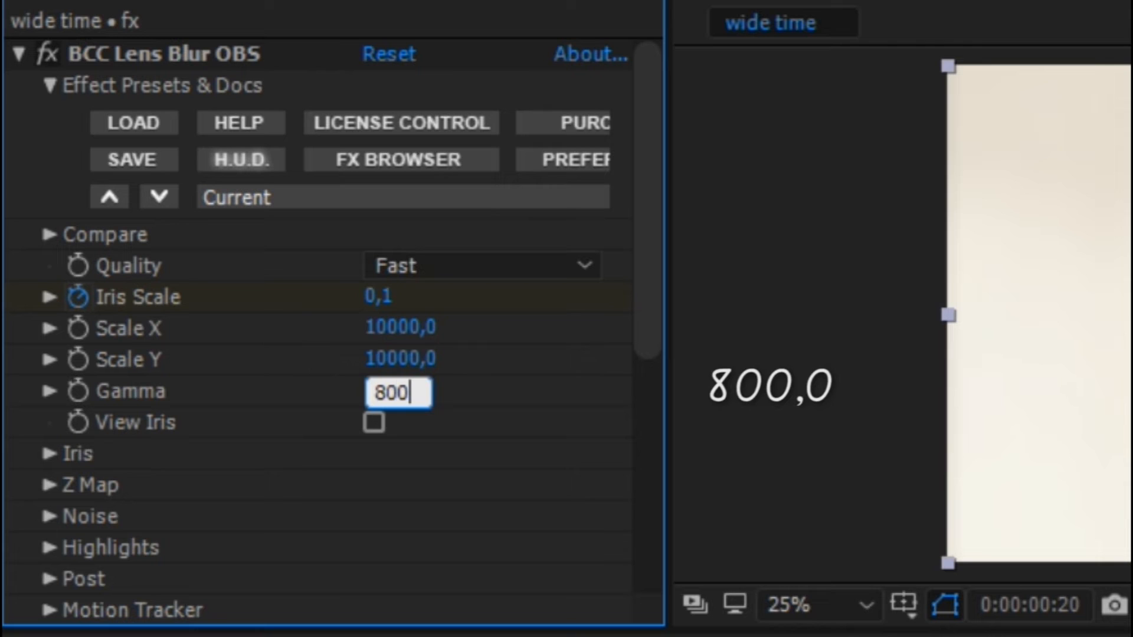
left_click(529, 372)
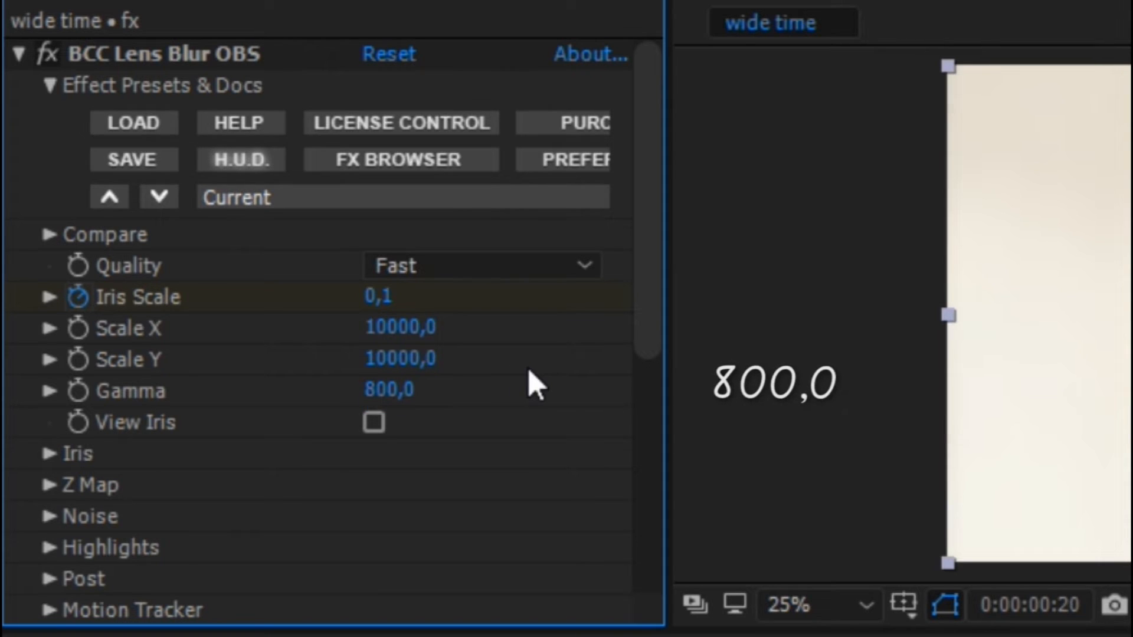
Step: In the lens blur's Iris settings, set Iris Shape to 8 Sides and Iris Curvature to 200
scroll(528, 368, "down", 2)
scroll(366, 327, "down", 2)
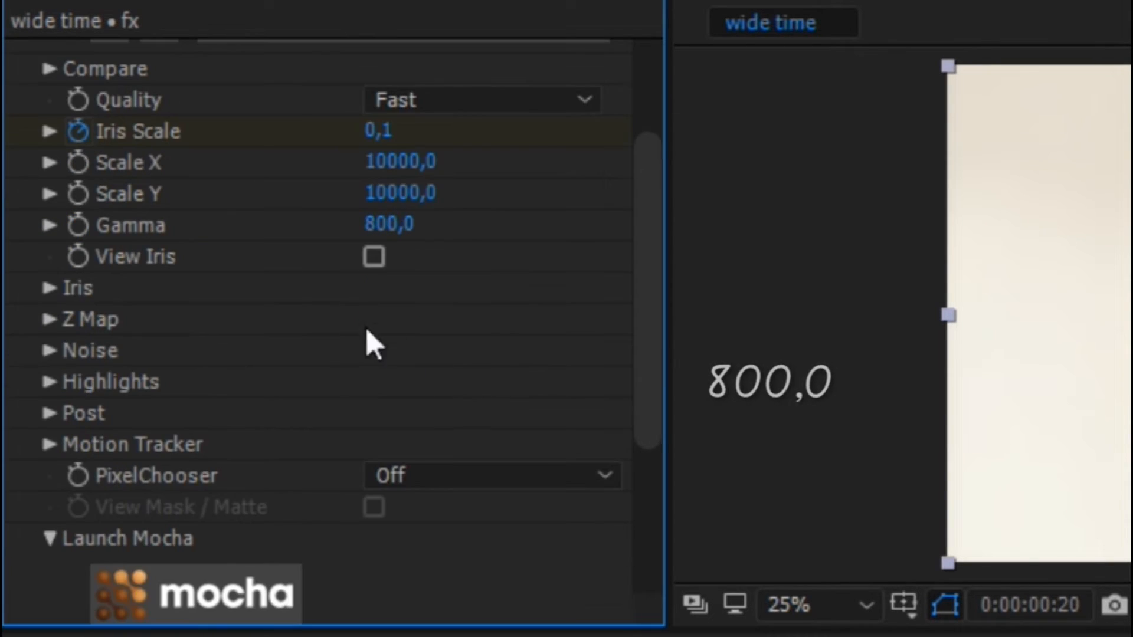
left_click(47, 290)
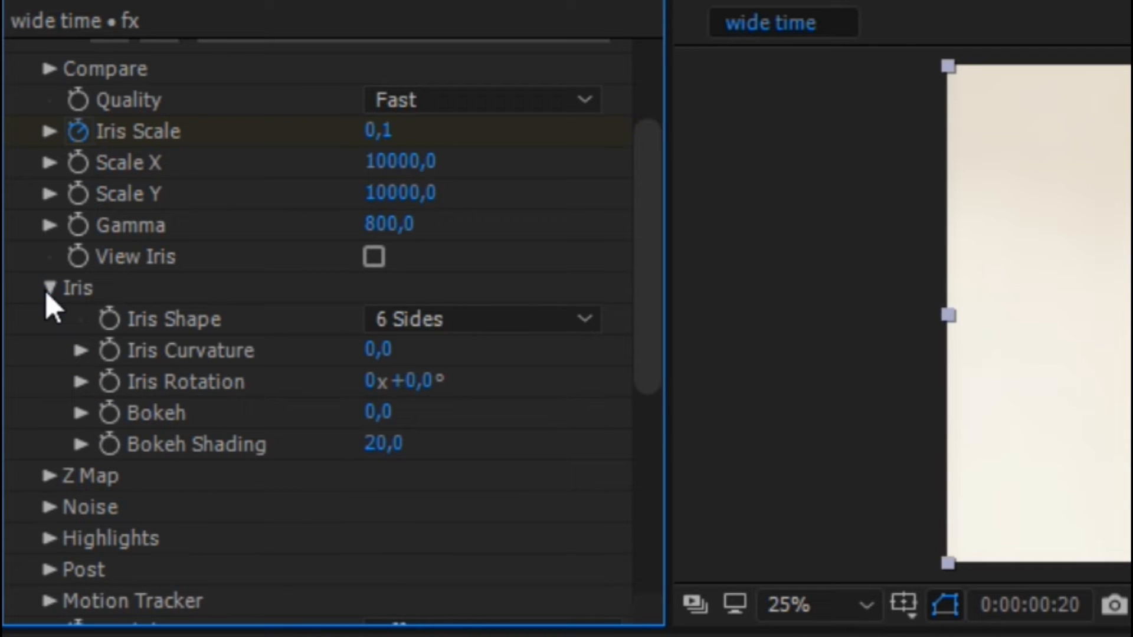
left_click(466, 319)
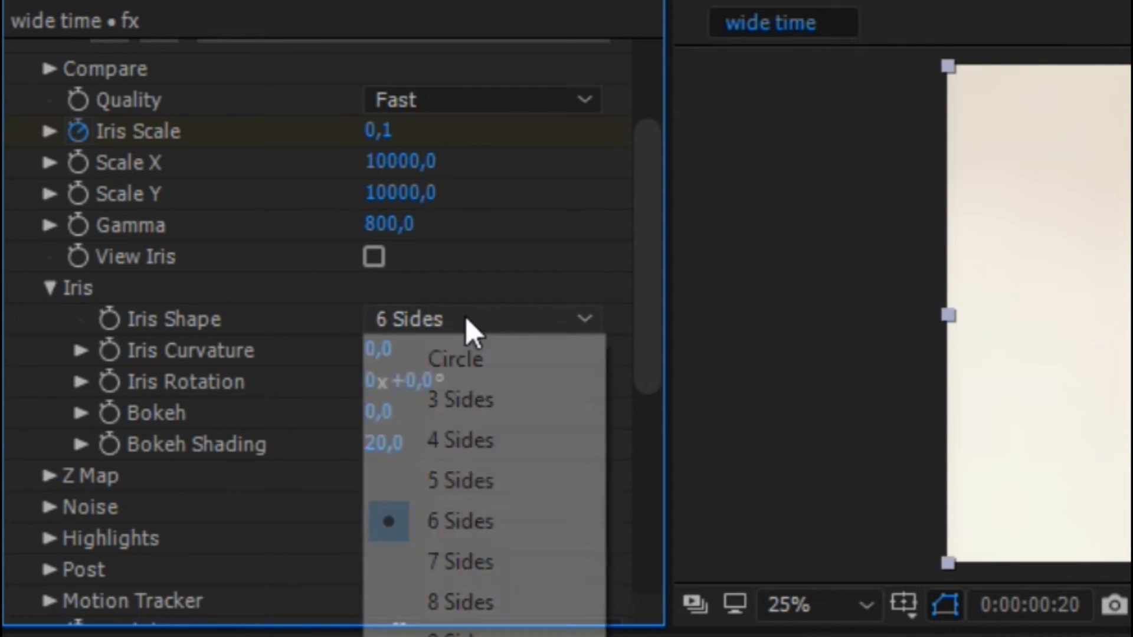
left_click(485, 601)
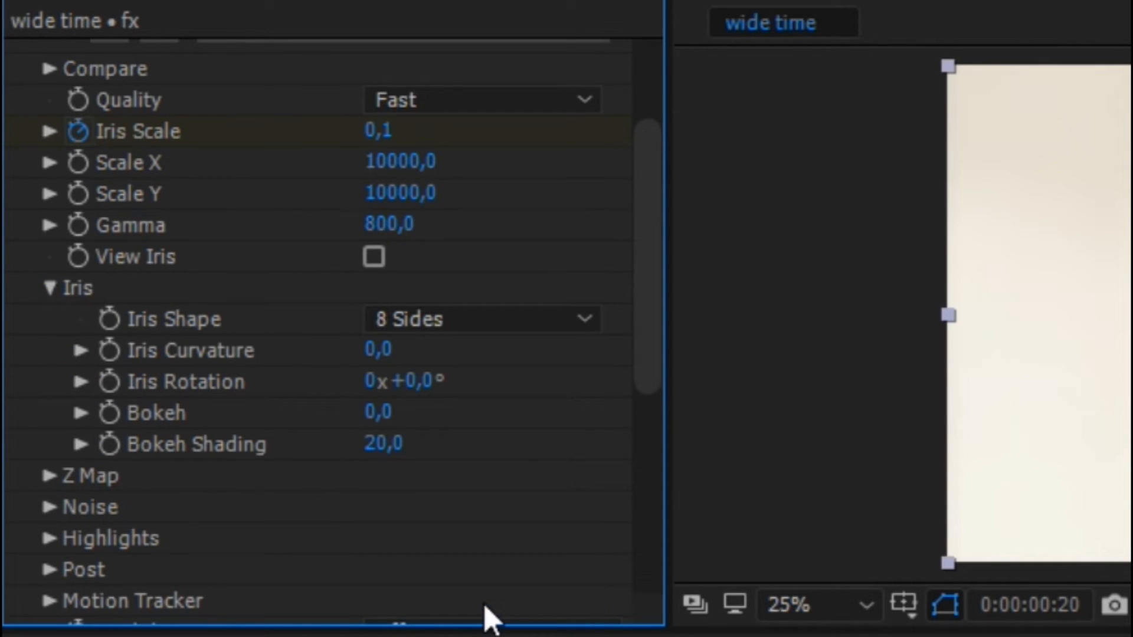
left_click(371, 349)
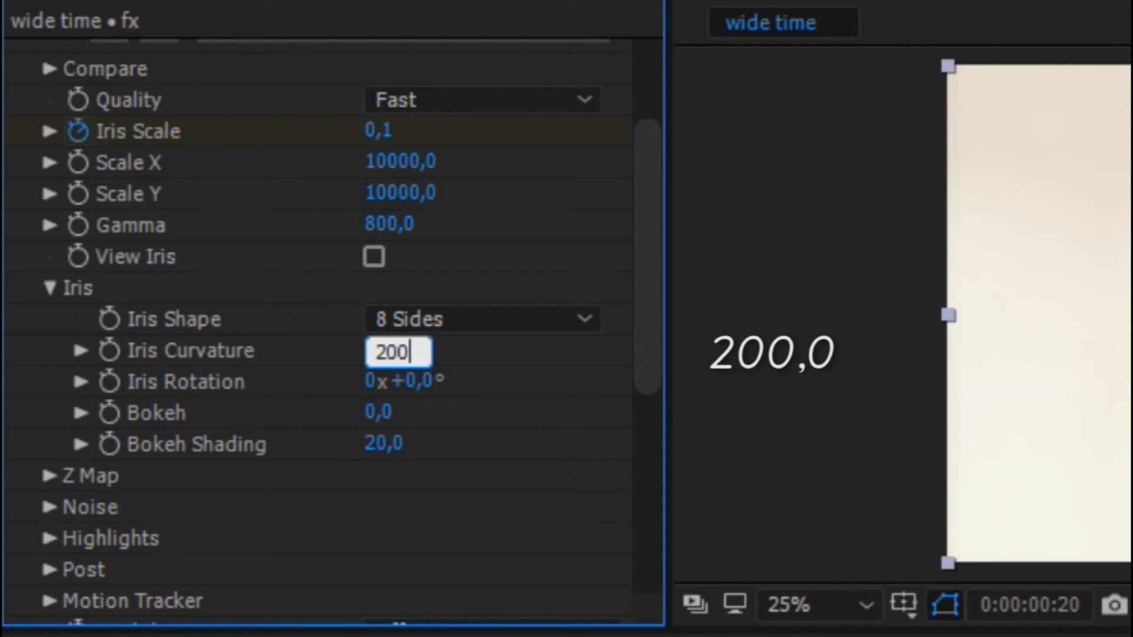
key("Return")
Step: Set the lens blur's Bokeh to -20 and its Bokeh Shading to 0
left_click(380, 412)
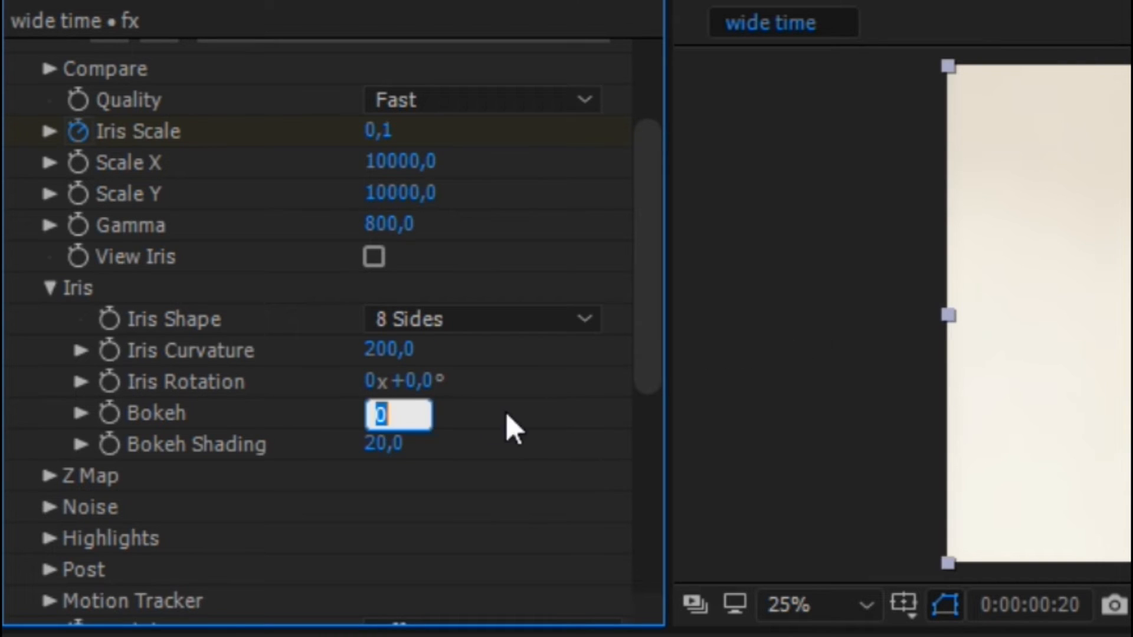
type("-20")
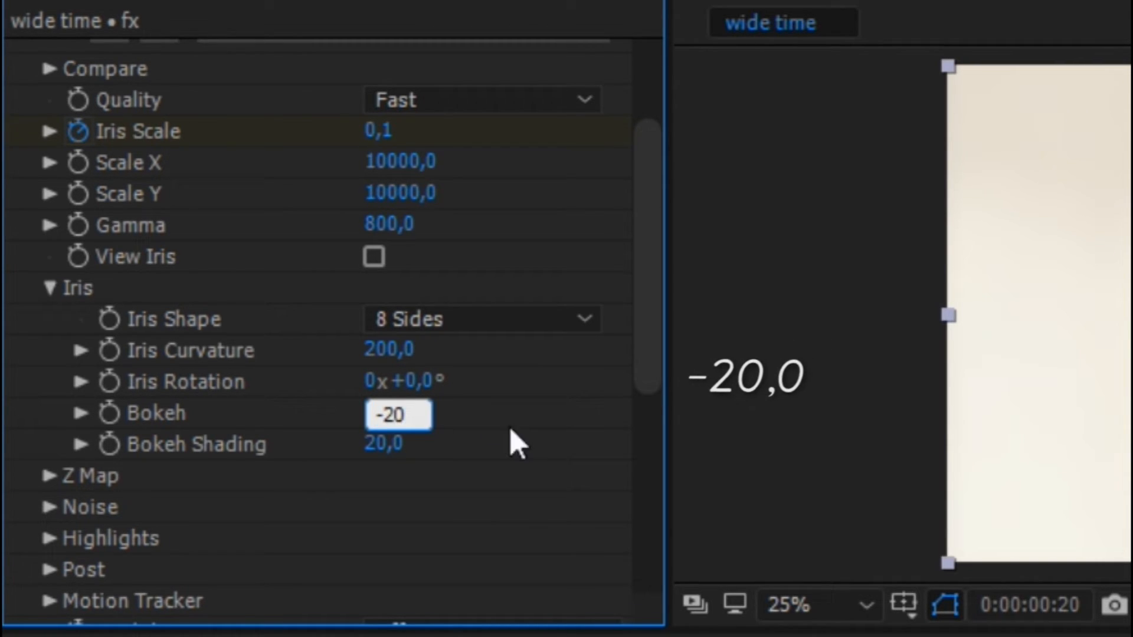
key("Return")
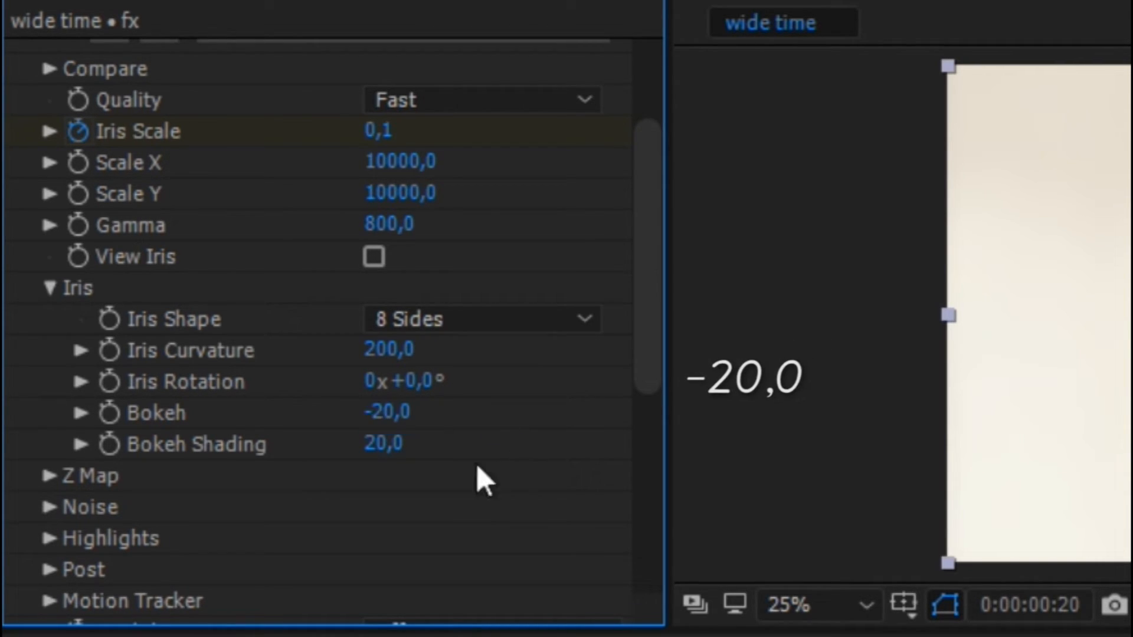
left_click(384, 443)
type("0")
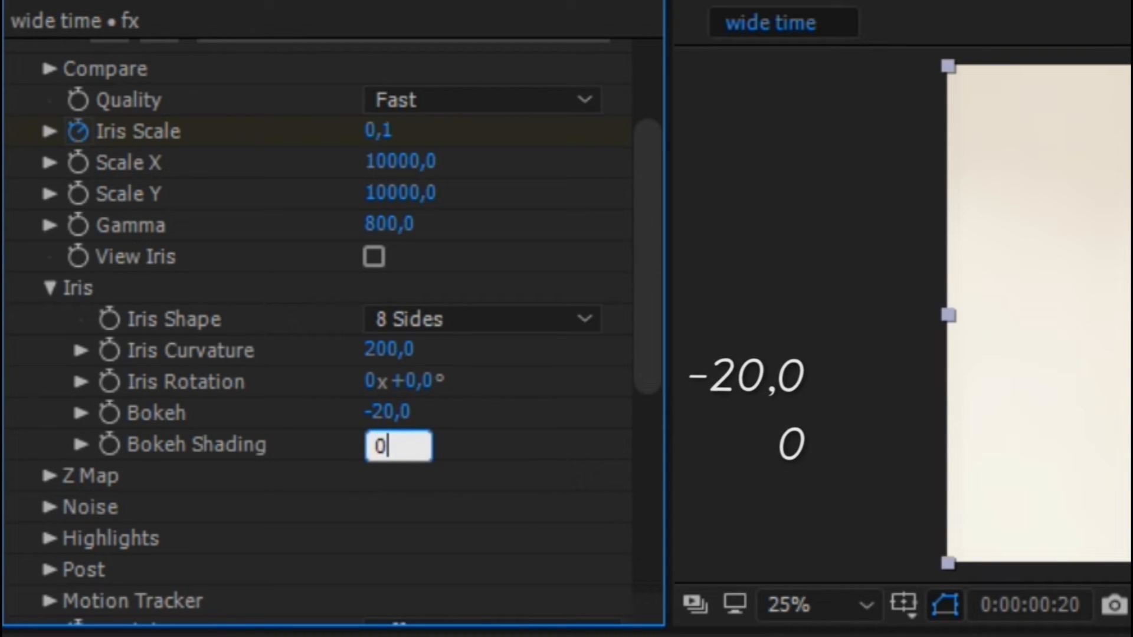
key("Return")
Step: In the lens blur's Highlights settings, set Highlight Boost to 10 and Highlight Threshold to 68
scroll(550, 476, "down", 3)
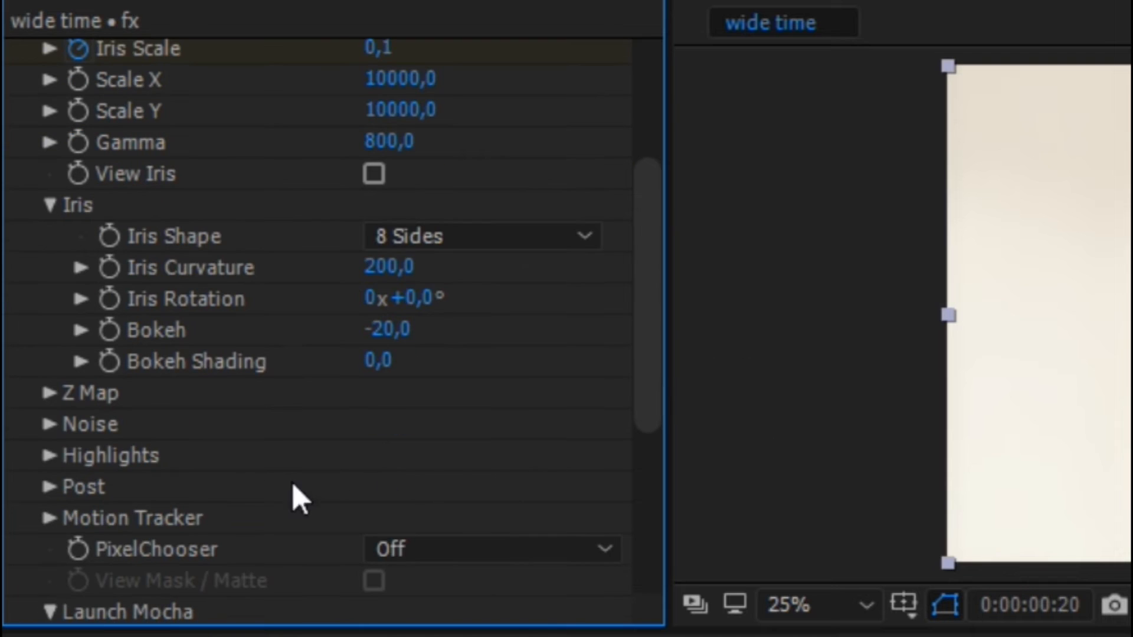
left_click(48, 455)
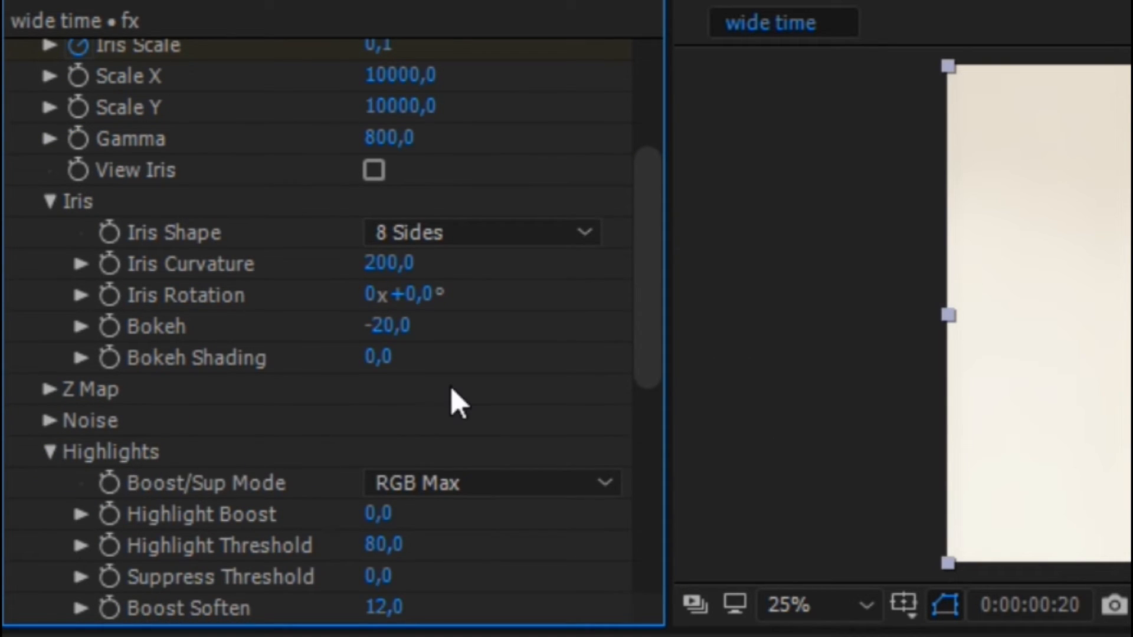
scroll(451, 387, "down", 3)
left_click(379, 432)
type("10")
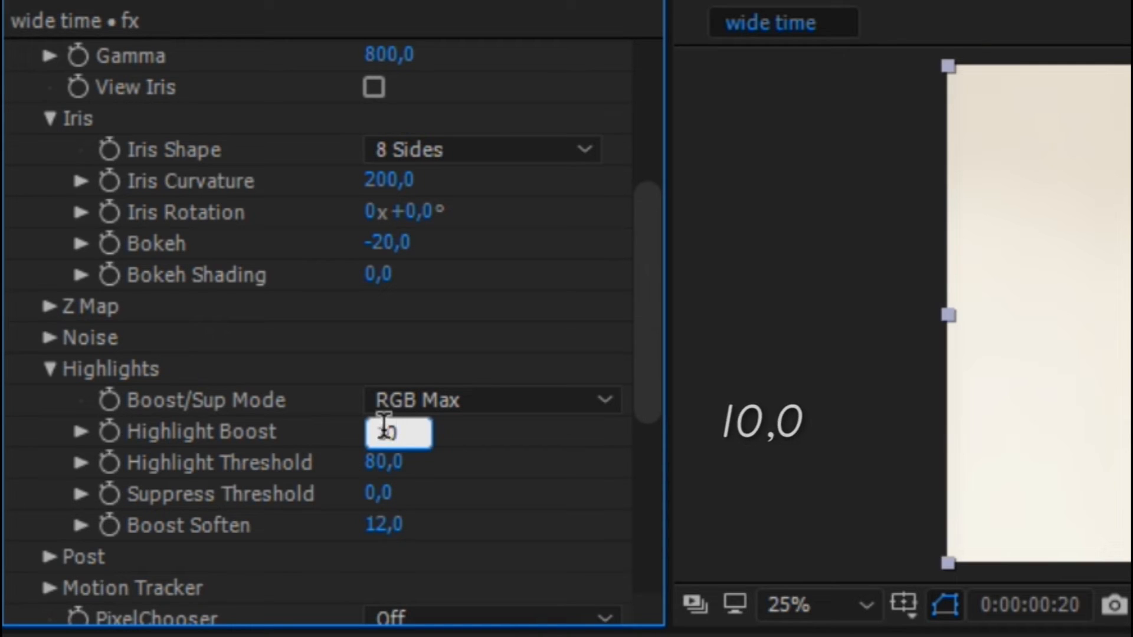
key("Return")
left_click(383, 462)
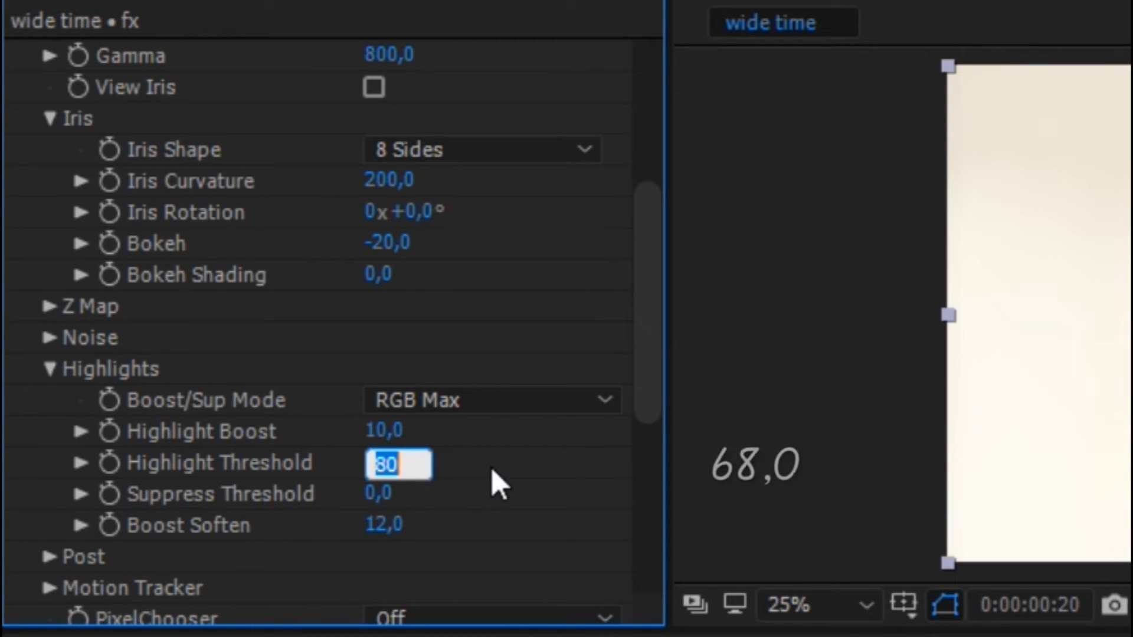
type("68")
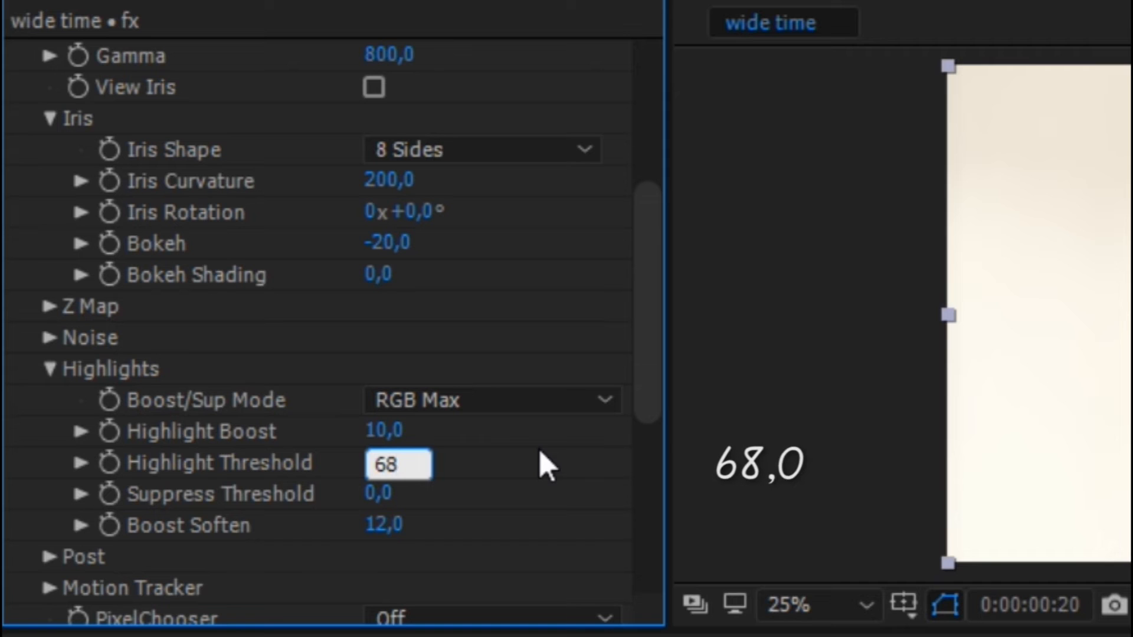
key("Return")
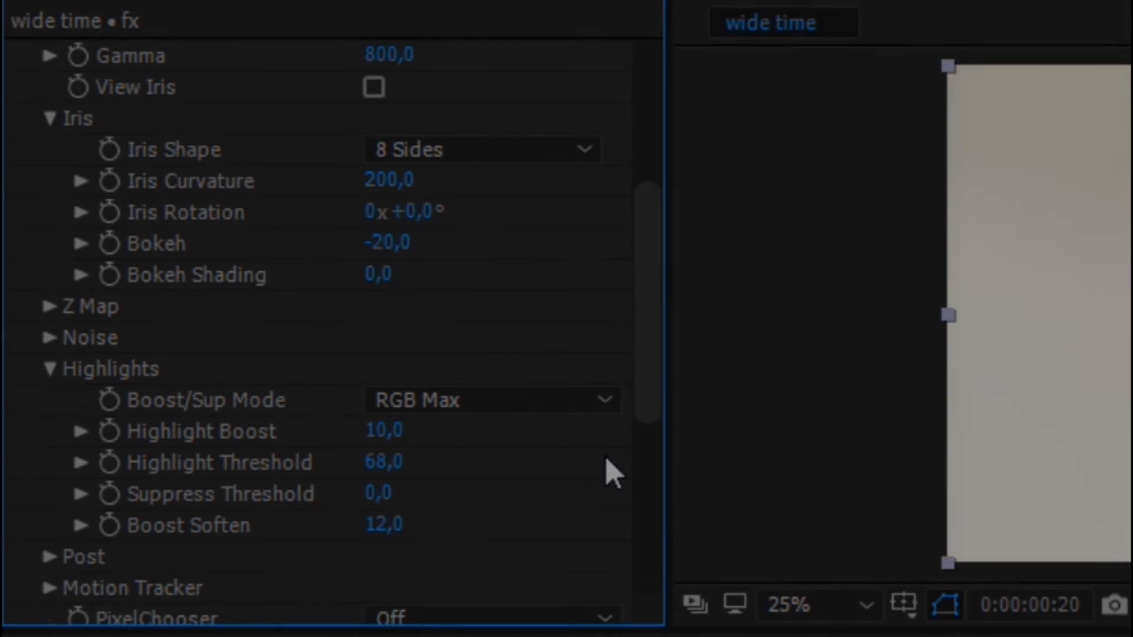